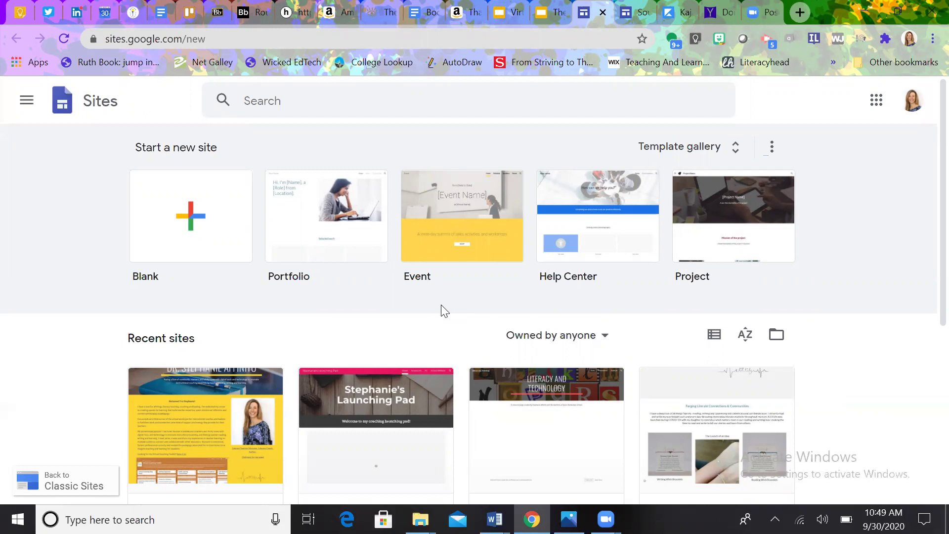
# Create a blank site and name it with the owner's first name in possessive form followed by "Coaching Launching Pad"
pyautogui.click(213, 235)
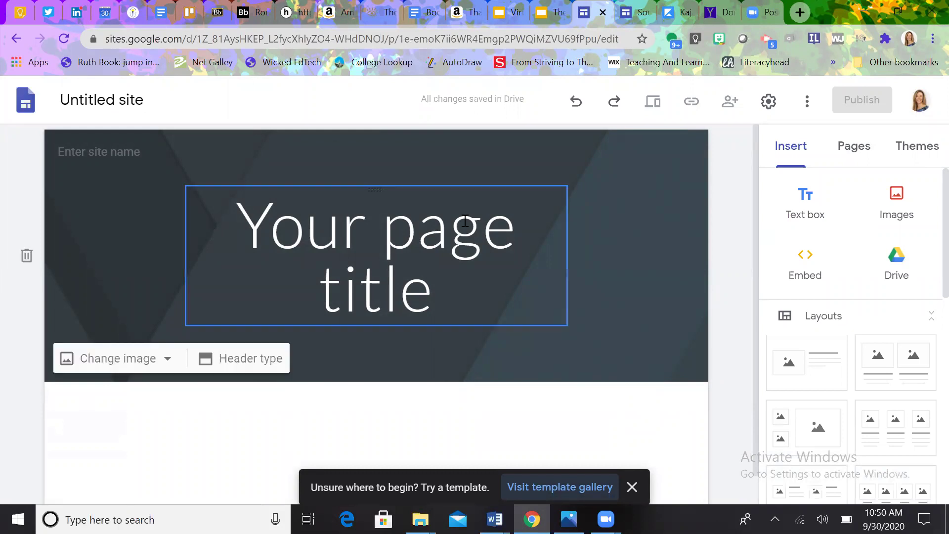
pyautogui.click(139, 102)
pyautogui.write('Stepha')
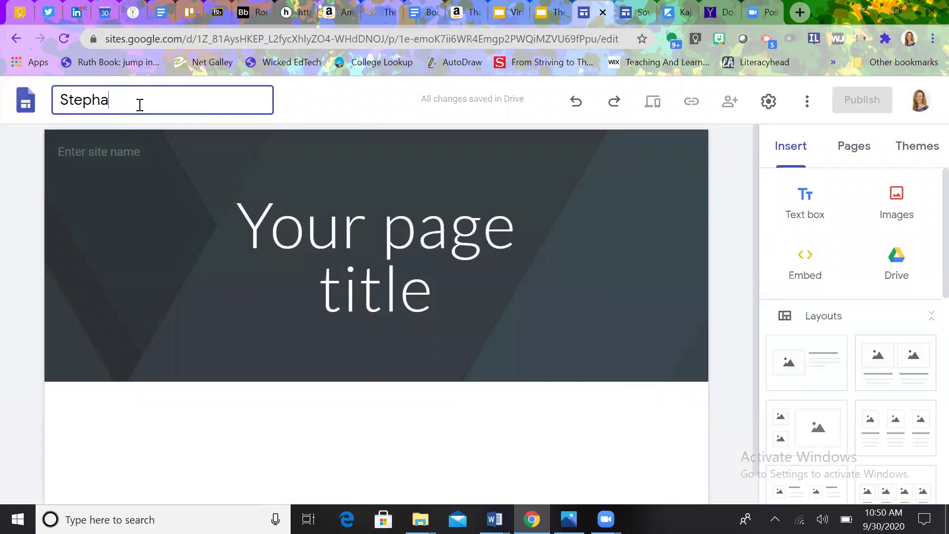
pyautogui.write("nie's Launching Pa")
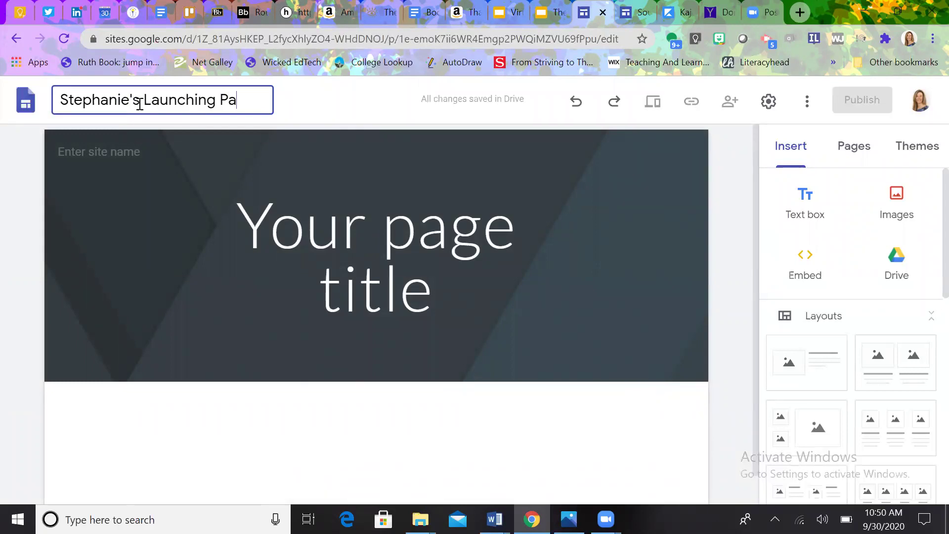
pyautogui.write(' Coaching')
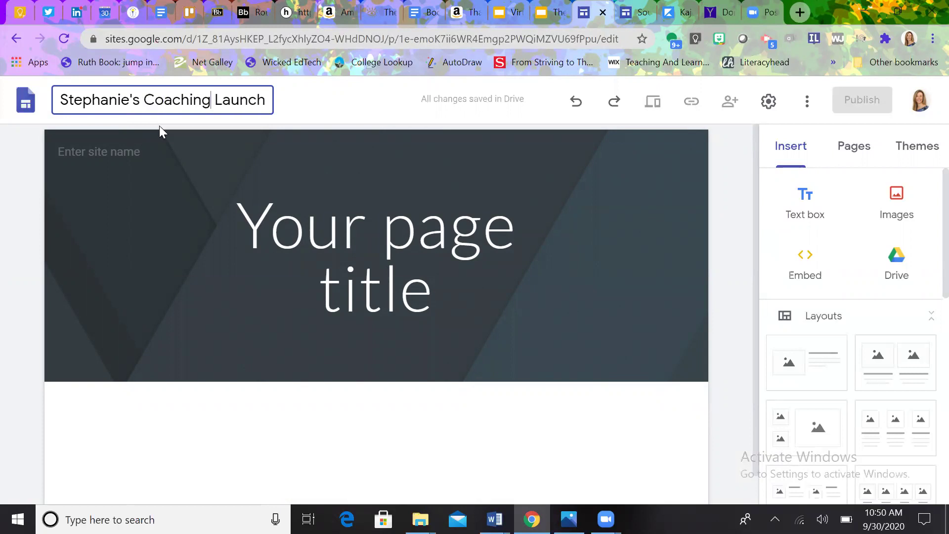
# Replace the placeholder page title in the header with "The Coaching Launching Pad"
pyautogui.click(398, 246)
pyautogui.moveTo(435, 277); pyautogui.dragTo(247, 212)
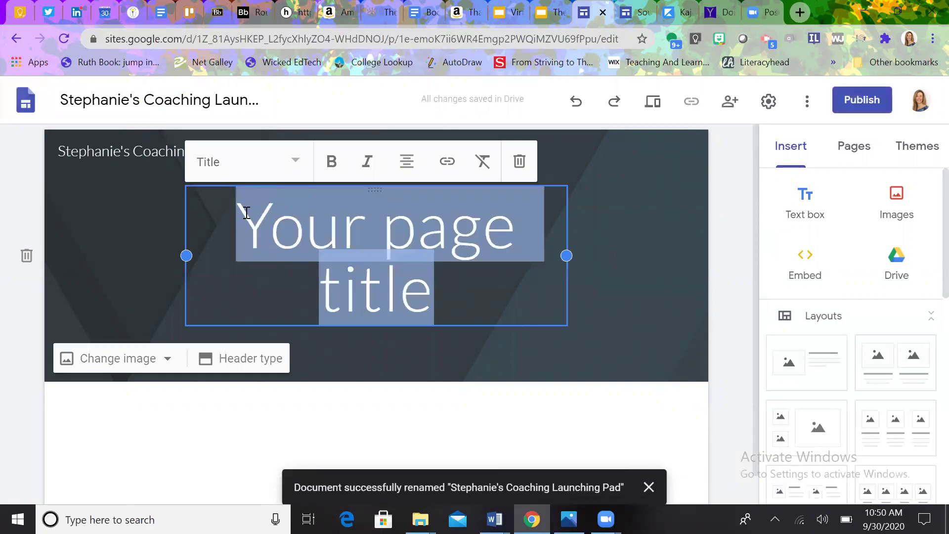
pyautogui.write('The COachi')
pyautogui.press('BackSpace')
pyautogui.press('BackSpace')
pyautogui.press('BackSpace')
pyautogui.press('BackSpace')
pyautogui.press('BackSpace')
pyautogui.press('BackSpace')
pyautogui.write('Coachi')
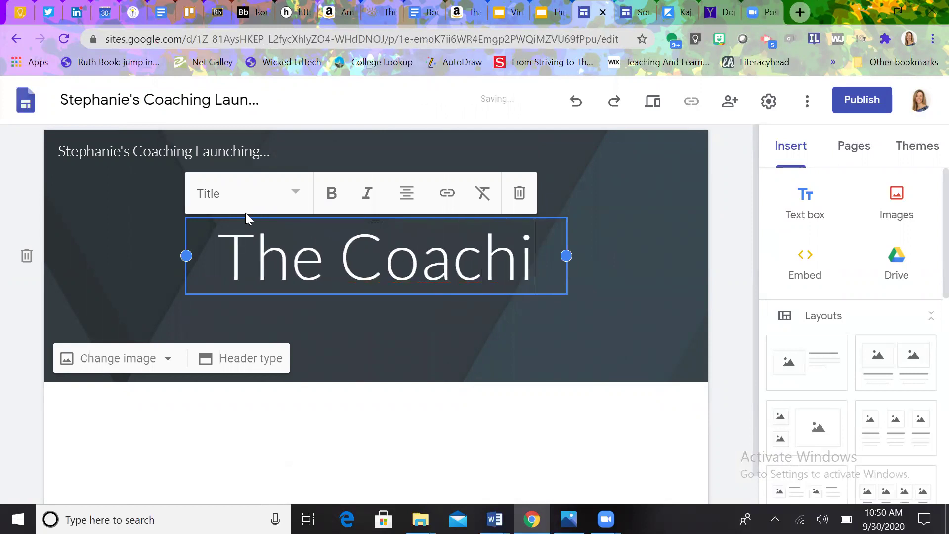
pyautogui.write('ng ')
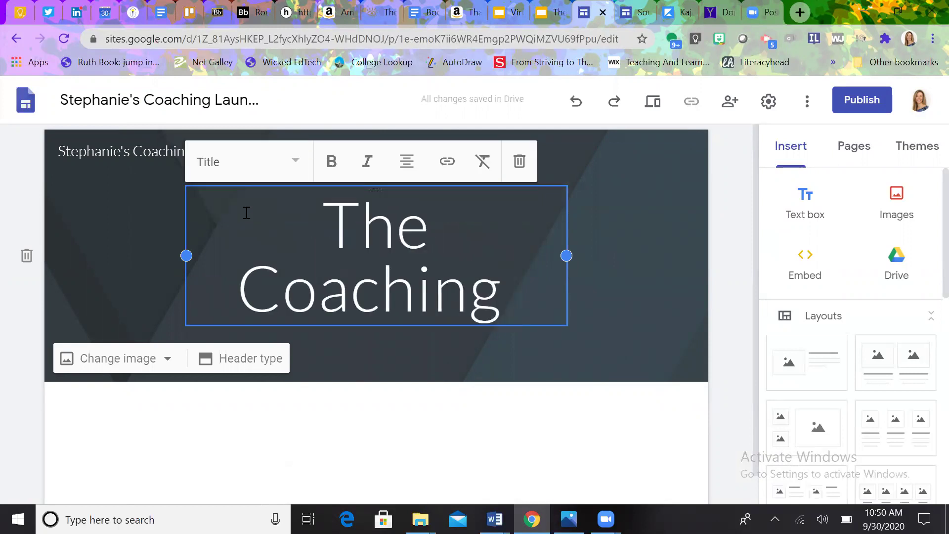
pyautogui.write('Launchi')
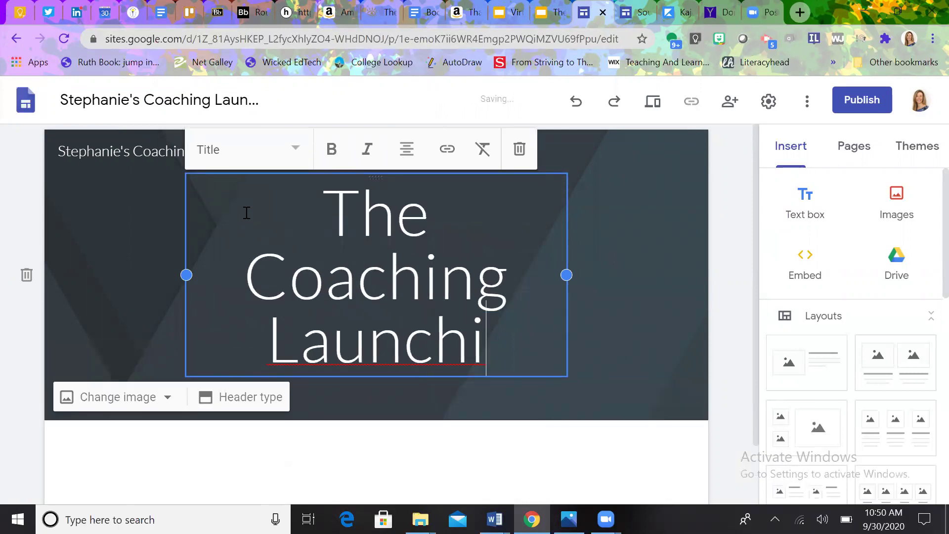
pyautogui.write('ng Pad')
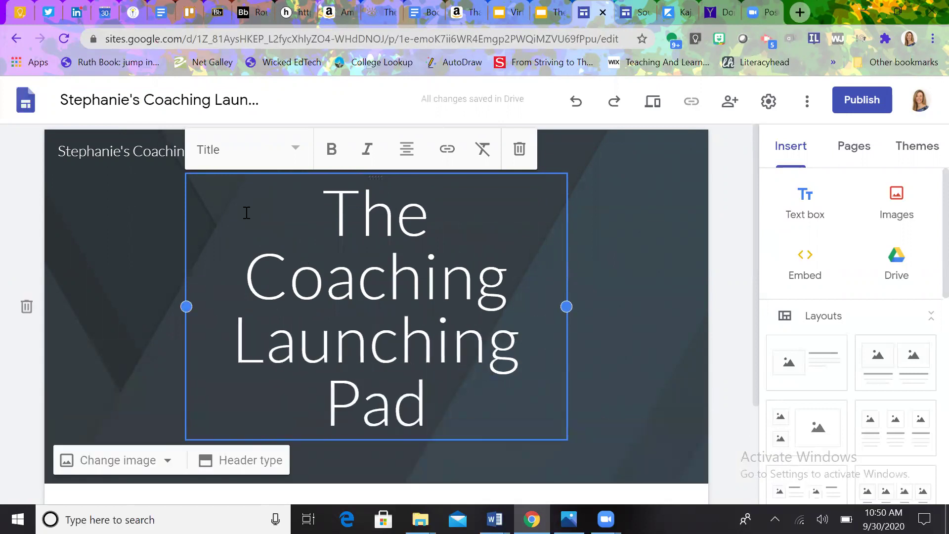
pyautogui.click(724, 244)
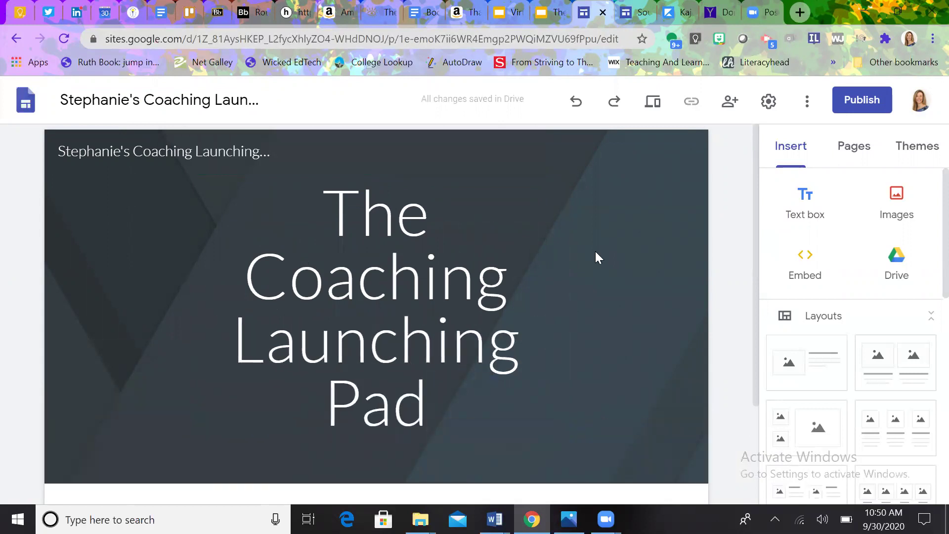
# Try out the Aristotle theme with its purple accent color, and the Vision theme on the site
pyautogui.click(907, 158)
pyautogui.scroll(-1, 924, 237)
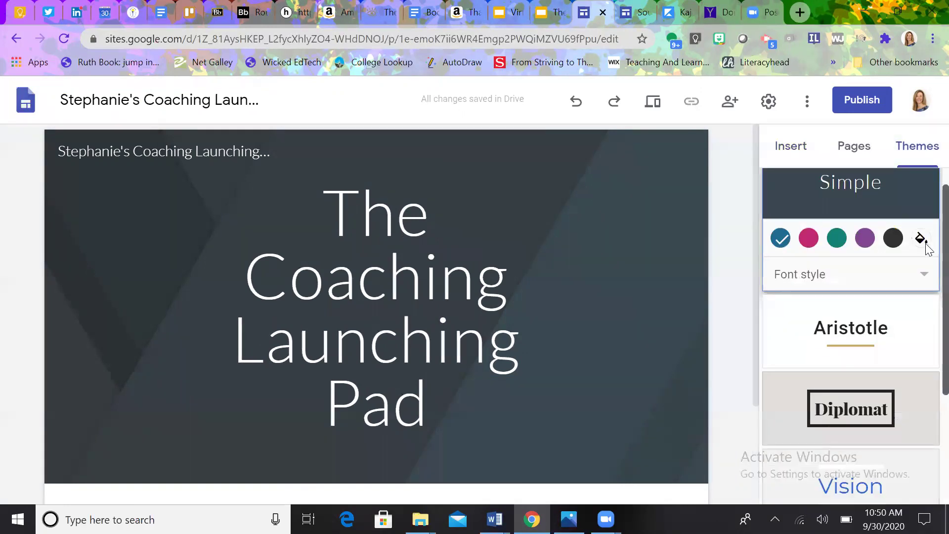
pyautogui.click(870, 299)
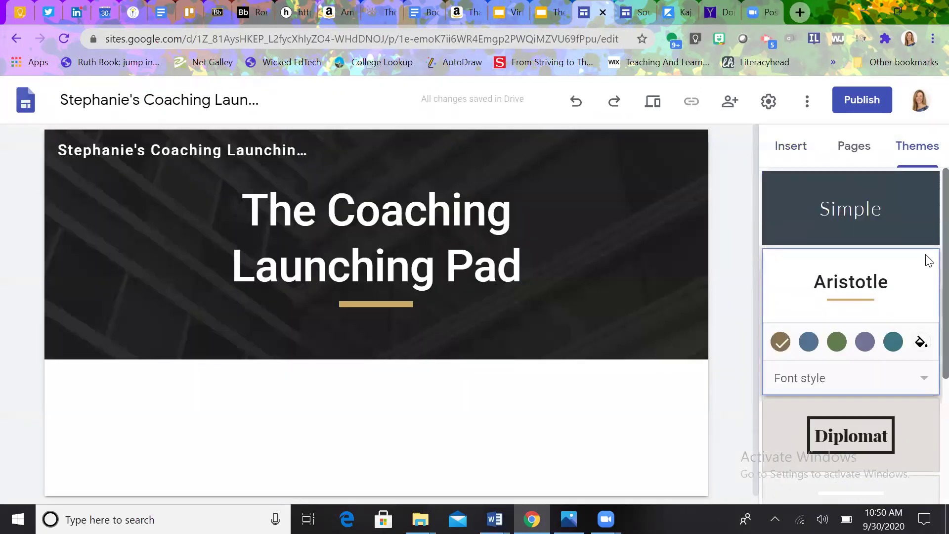
pyautogui.scroll(-2, 924, 257)
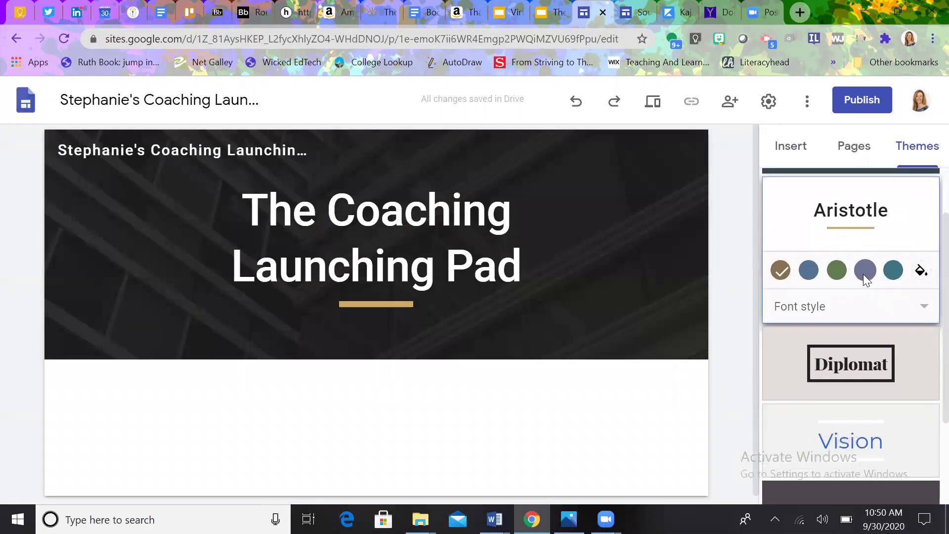
pyautogui.click(864, 273)
pyautogui.scroll(-3, 925, 321)
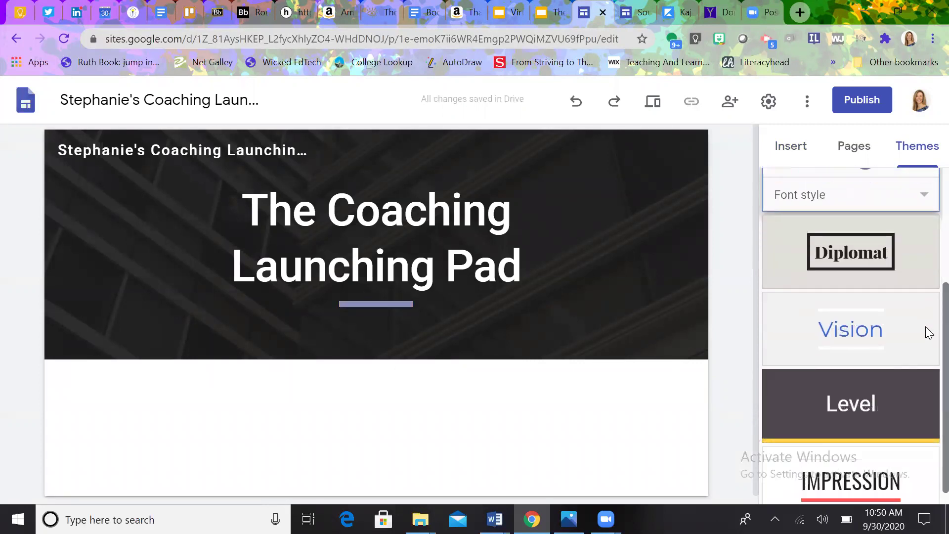
pyautogui.click(850, 340)
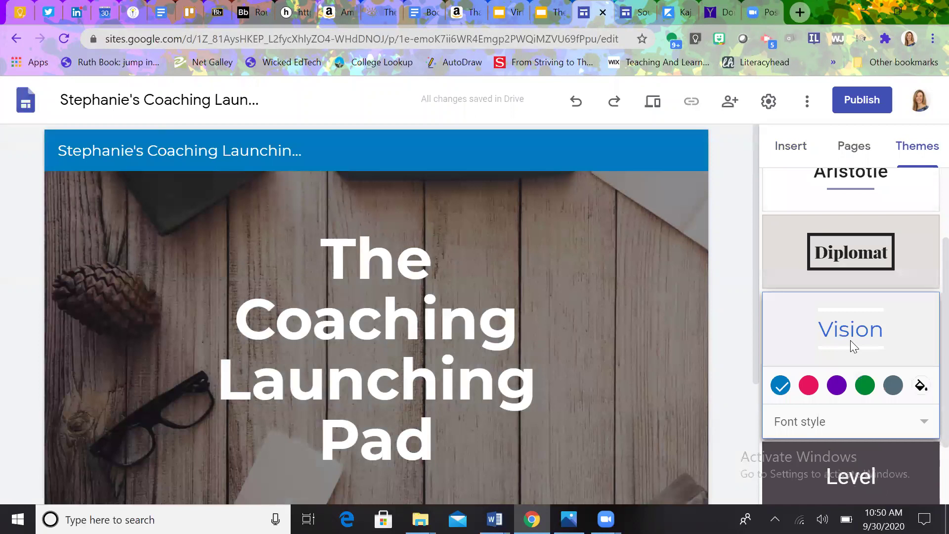
# Apply the Impression theme to the site with the yellow accent color
pyautogui.scroll(-2, 925, 321)
pyautogui.click(863, 470)
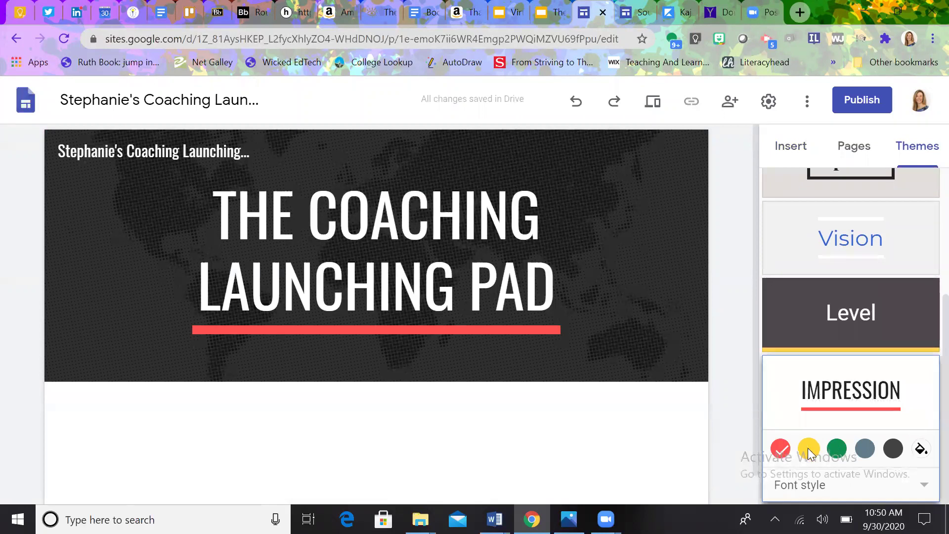
pyautogui.click(808, 448)
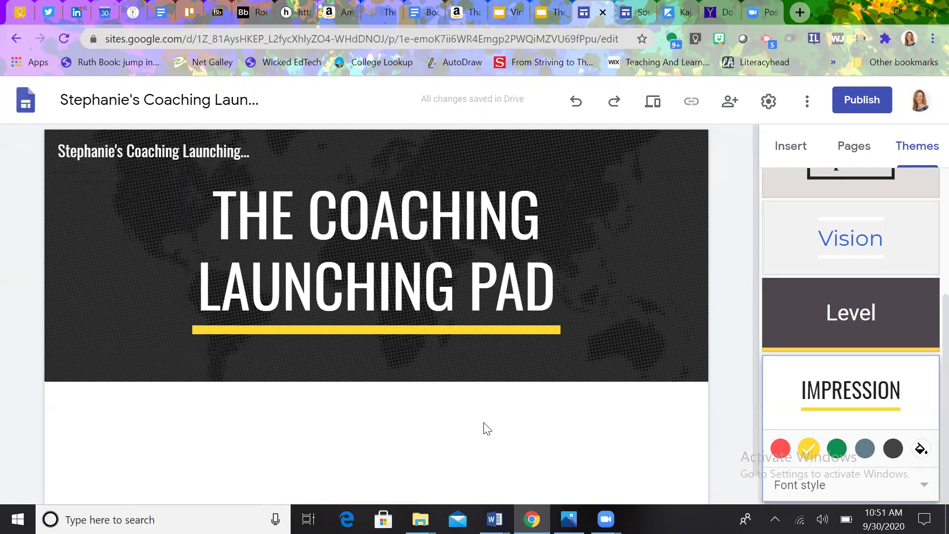
# Add a text box below the header reading "Welcome to my coaching website!"
pyautogui.doubleClick(359, 414)
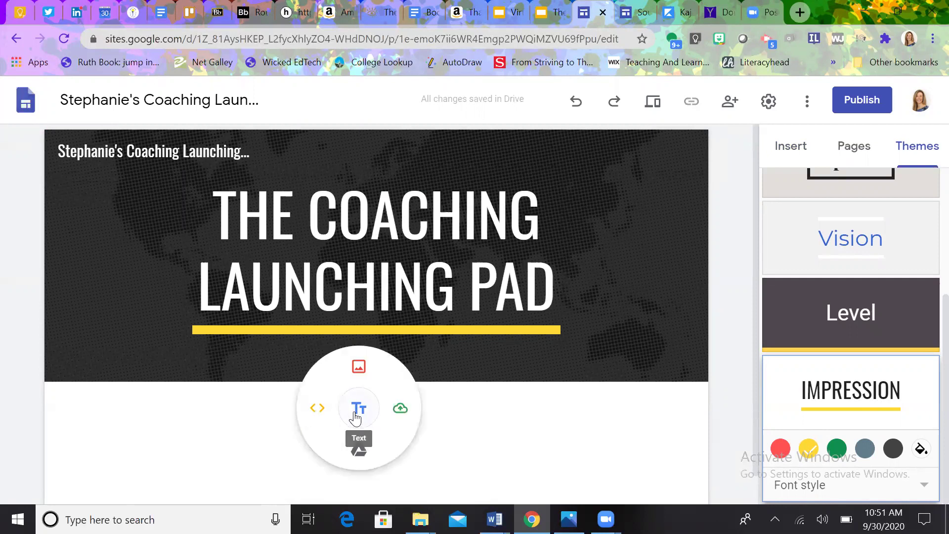
pyautogui.click(355, 412)
pyautogui.write('W')
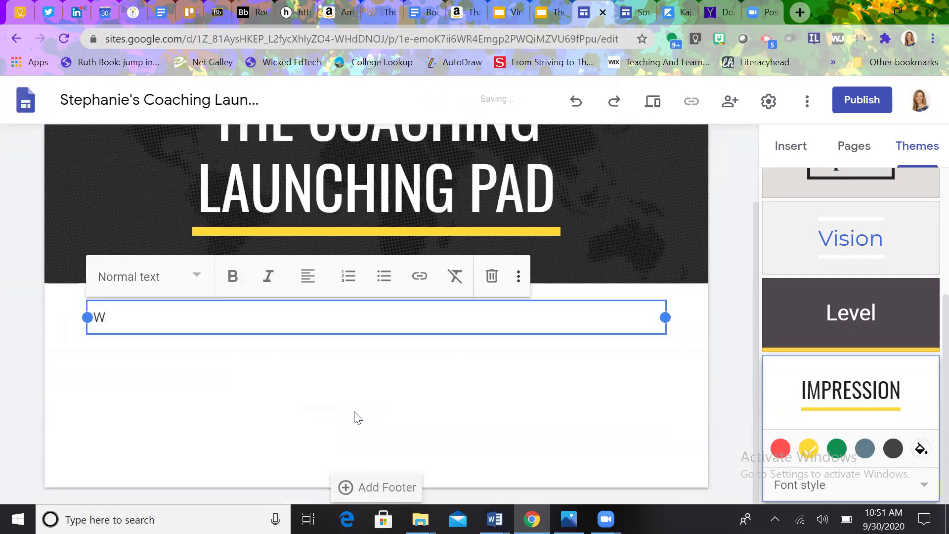
pyautogui.write('elcome to my coachin')
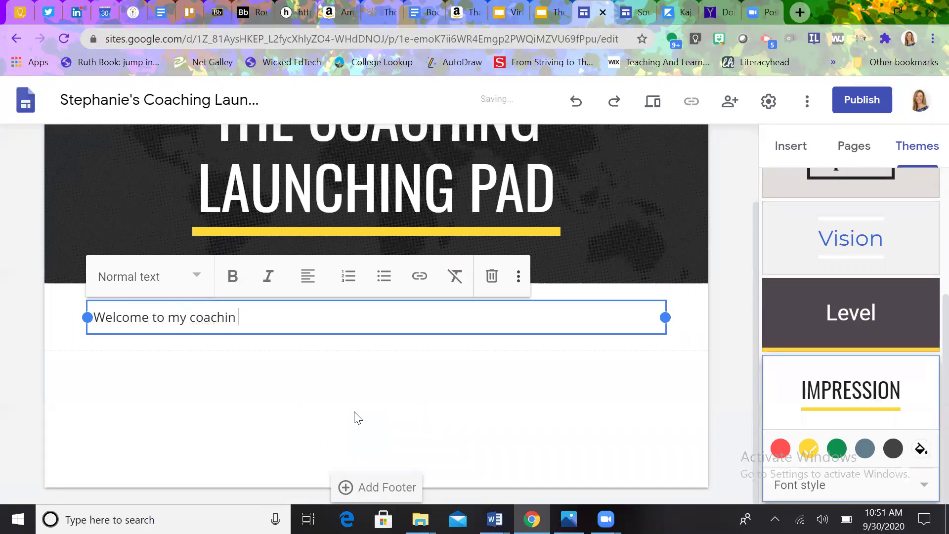
pyautogui.press('BackSpace')
pyautogui.write('g website!')
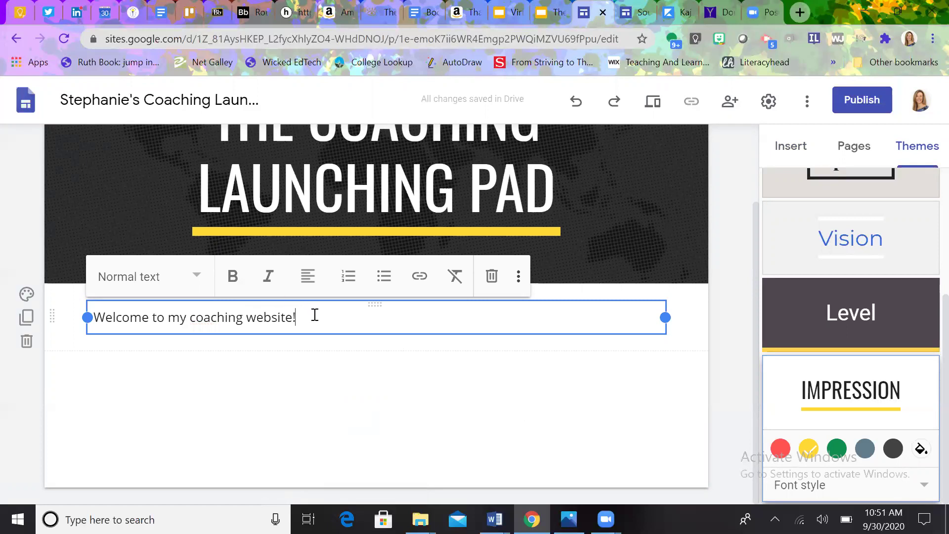
# Format the welcome line below the header as a Heading and center it
pyautogui.moveTo(310, 321); pyautogui.dragTo(57, 319)
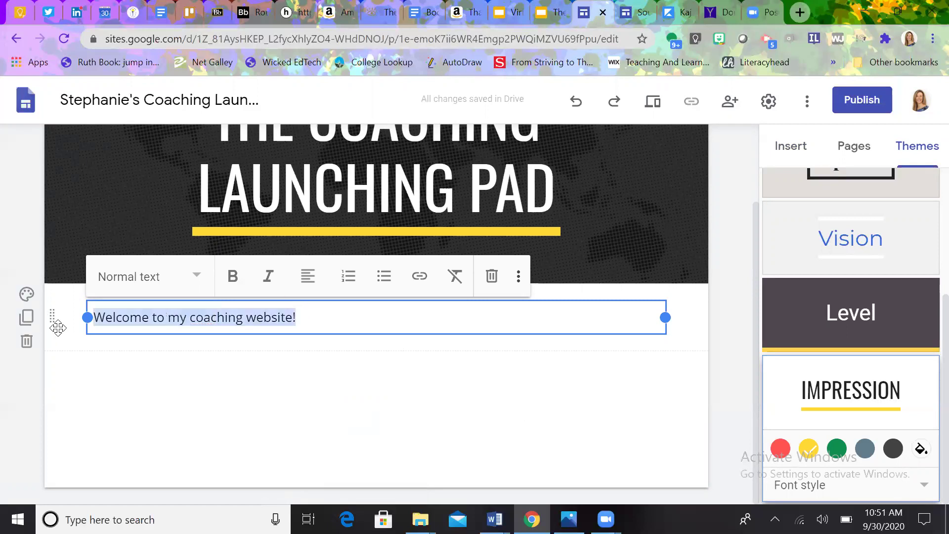
pyautogui.click(233, 287)
pyautogui.click(148, 280)
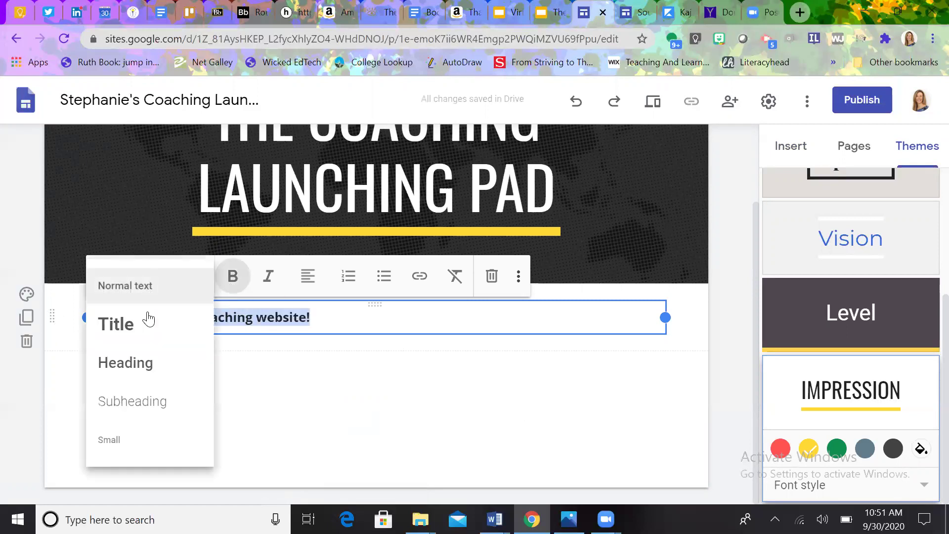
pyautogui.click(150, 365)
pyautogui.click(308, 276)
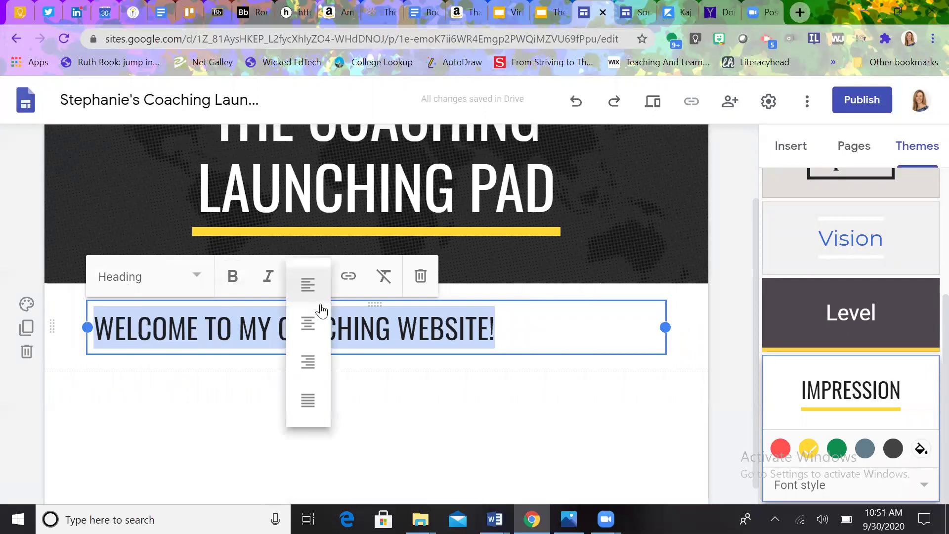
pyautogui.click(310, 334)
pyautogui.click(401, 426)
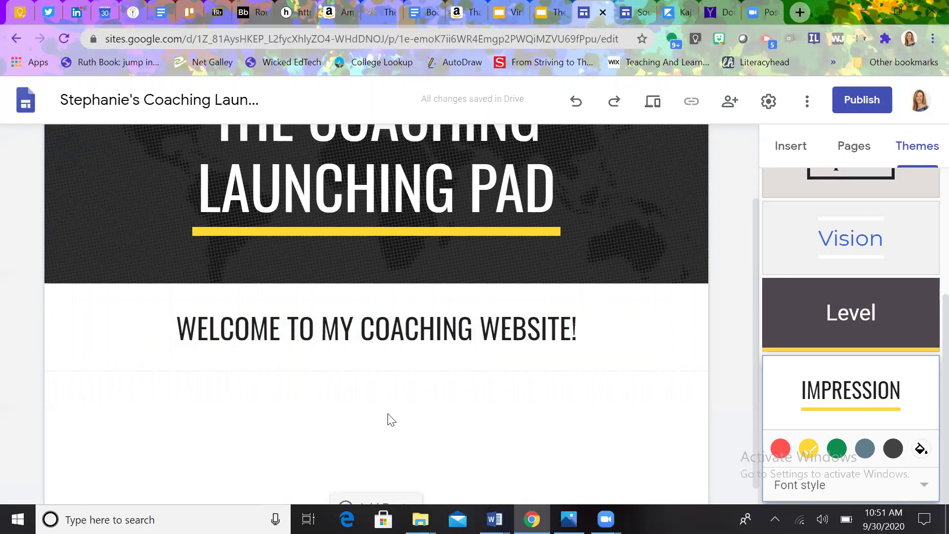
# Insert the tree artwork picture from Google Photos below the welcome heading and enlarge it to about half the page width
pyautogui.doubleClick(391, 419)
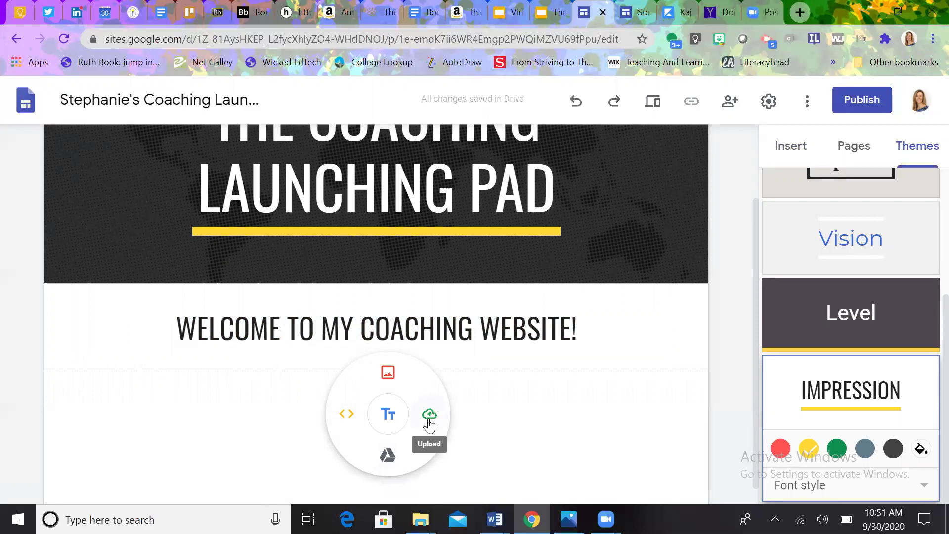
pyautogui.click(388, 371)
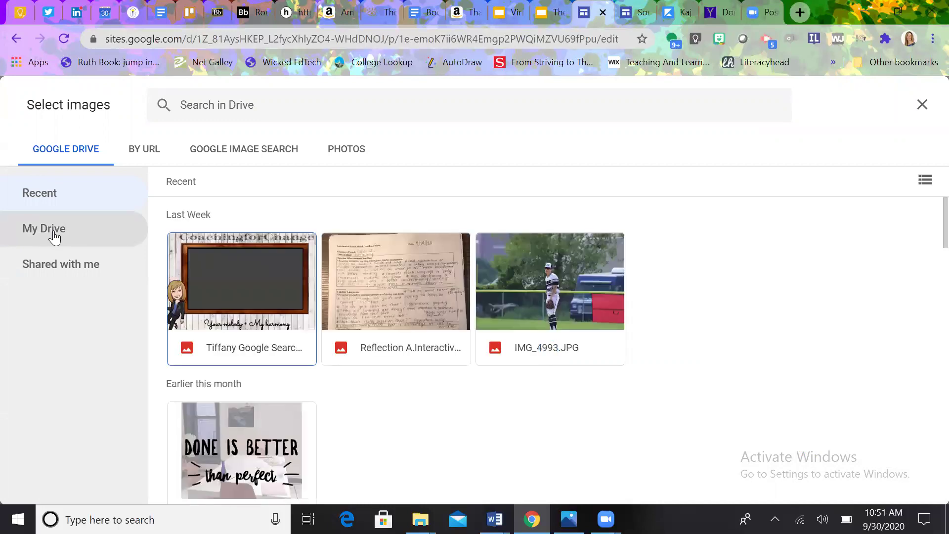
pyautogui.click(54, 237)
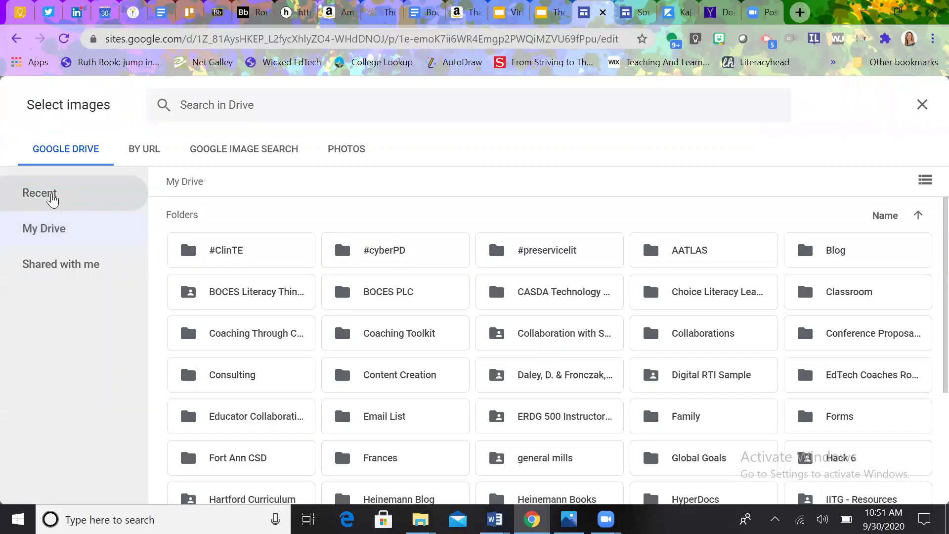
pyautogui.click(352, 160)
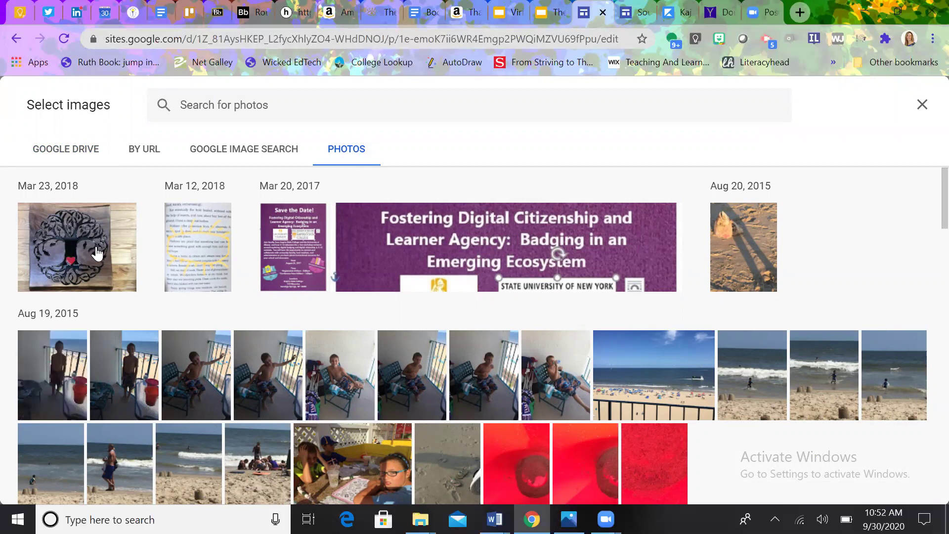
pyautogui.click(78, 257)
pyautogui.click(78, 252)
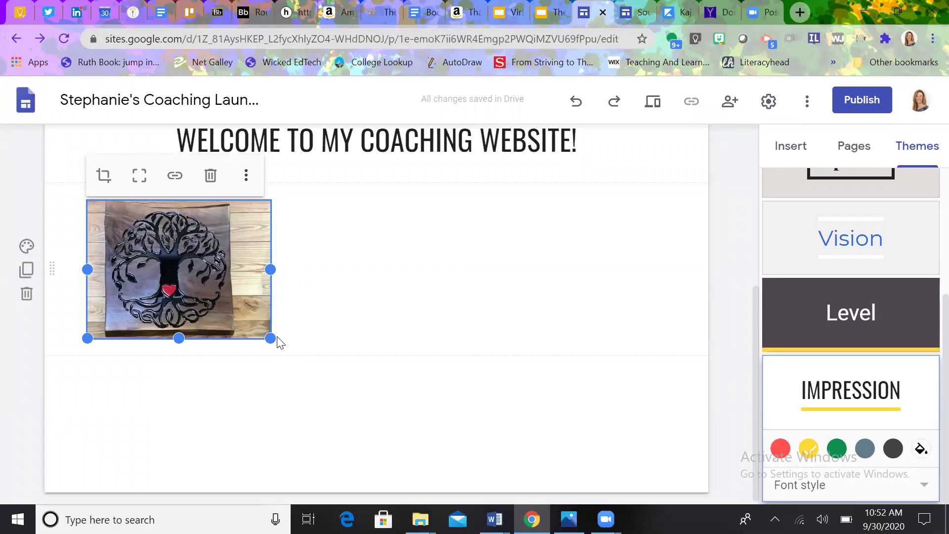
pyautogui.moveTo(271, 338); pyautogui.dragTo(432, 419)
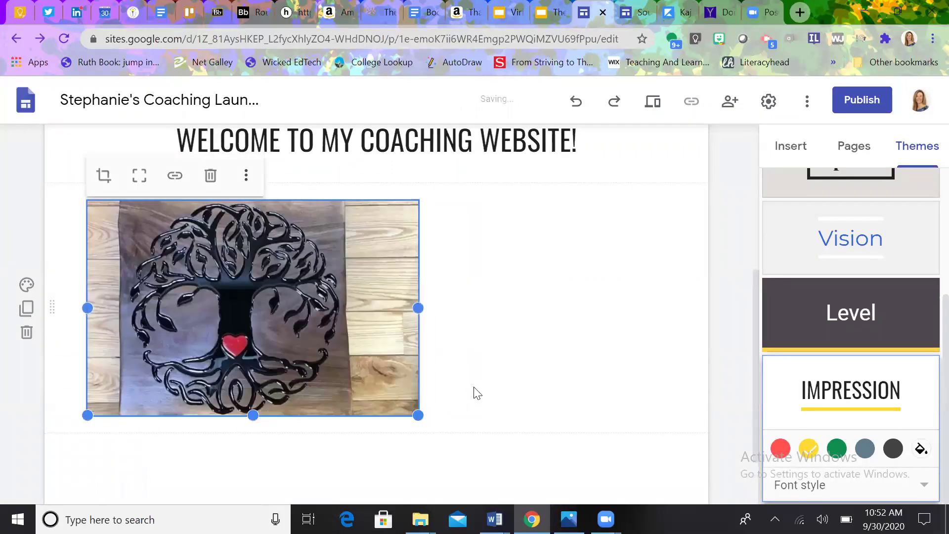
# Add a text box beside the tree picture with "Welcome!" and, below it, "This website will have everything we need to learn together!"
pyautogui.click(508, 250)
pyautogui.doubleClick(532, 264)
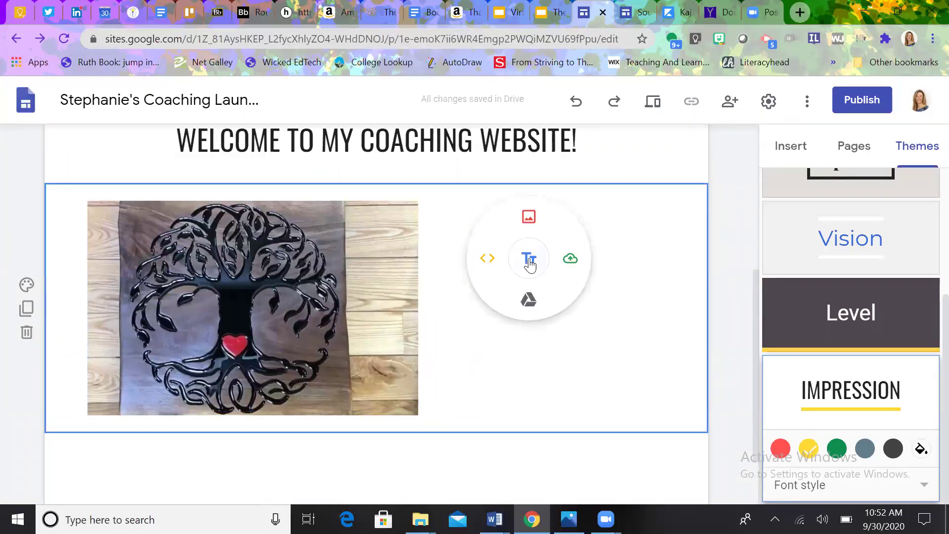
pyautogui.click(532, 263)
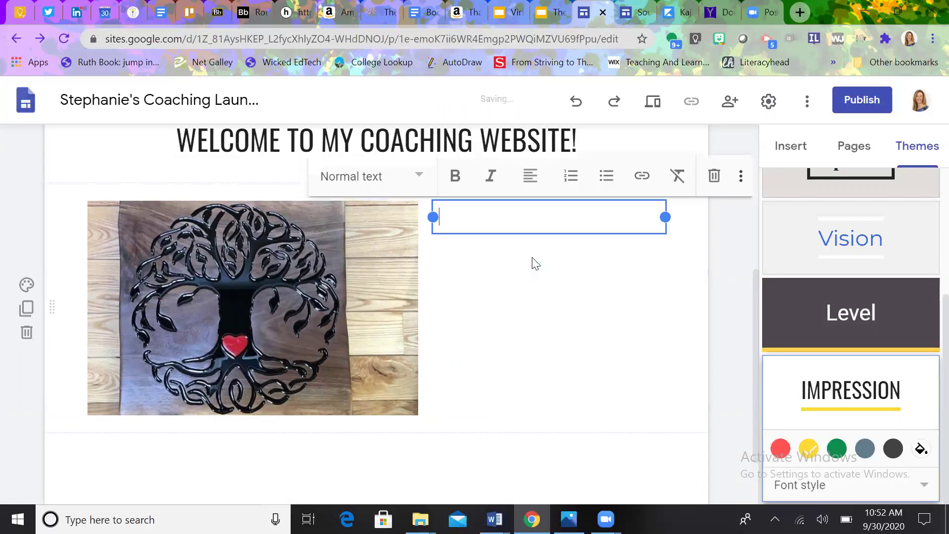
pyautogui.write('Welcome!')
pyautogui.press('Return')
pyautogui.press('Return')
pyautogui.write('This website will have evey')
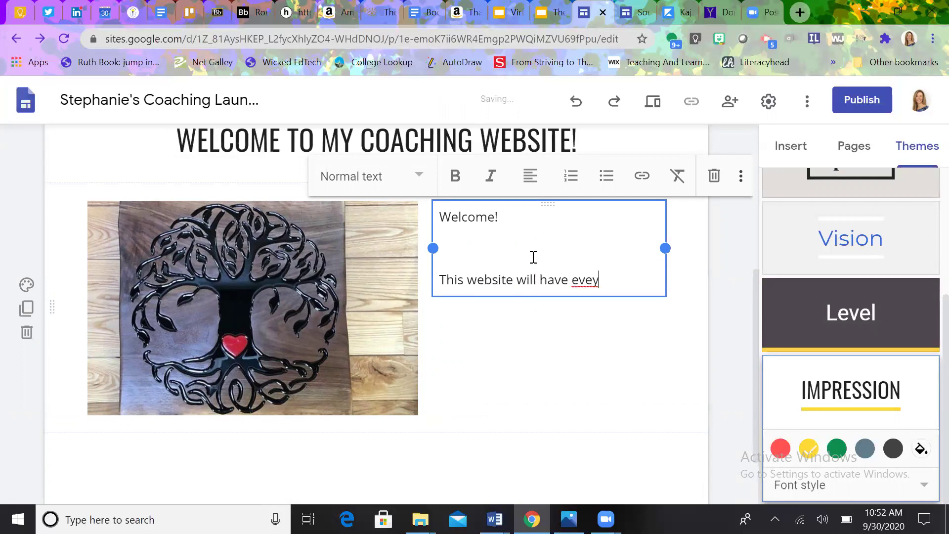
pyautogui.press('BackSpace')
pyautogui.write('rything we need to coach')
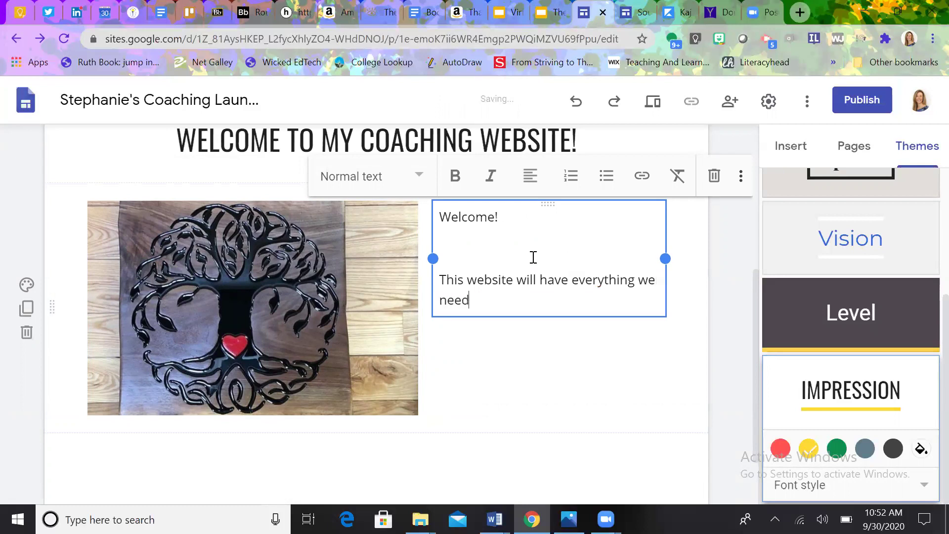
pyautogui.press('BackSpace')
pyautogui.press('BackSpace')
pyautogui.press('BackSpace')
pyautogui.write('learn together')
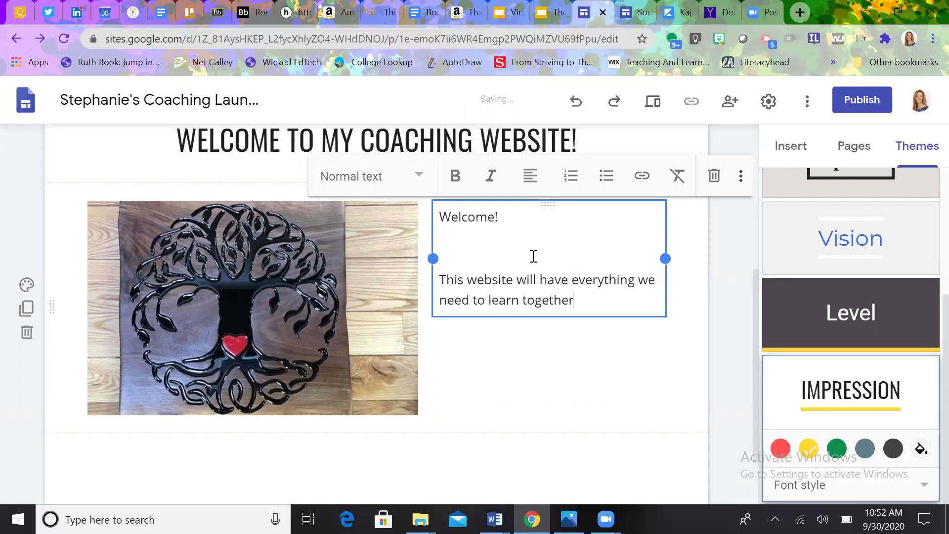
pyautogui.click(682, 413)
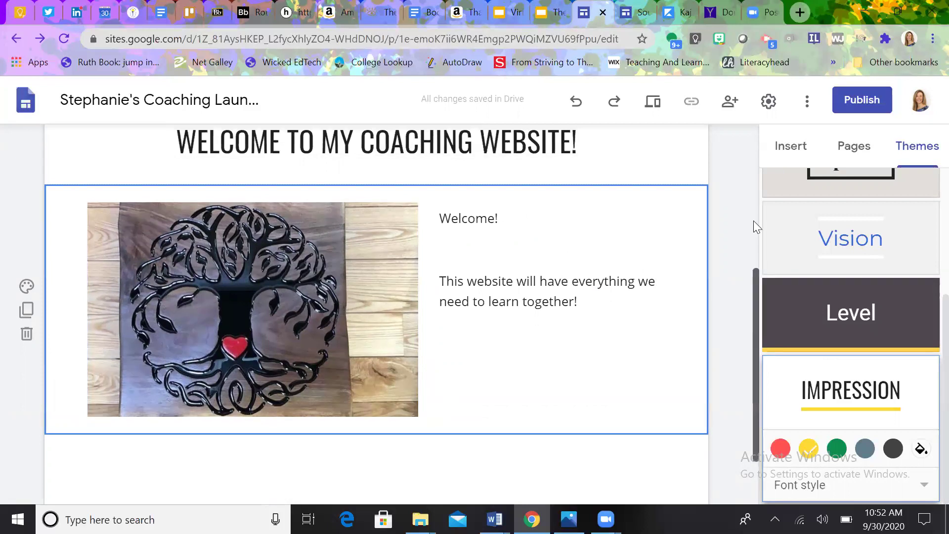
# Create a new page in the site named "Favorite Websites"
pyautogui.scroll(5, 754, 220)
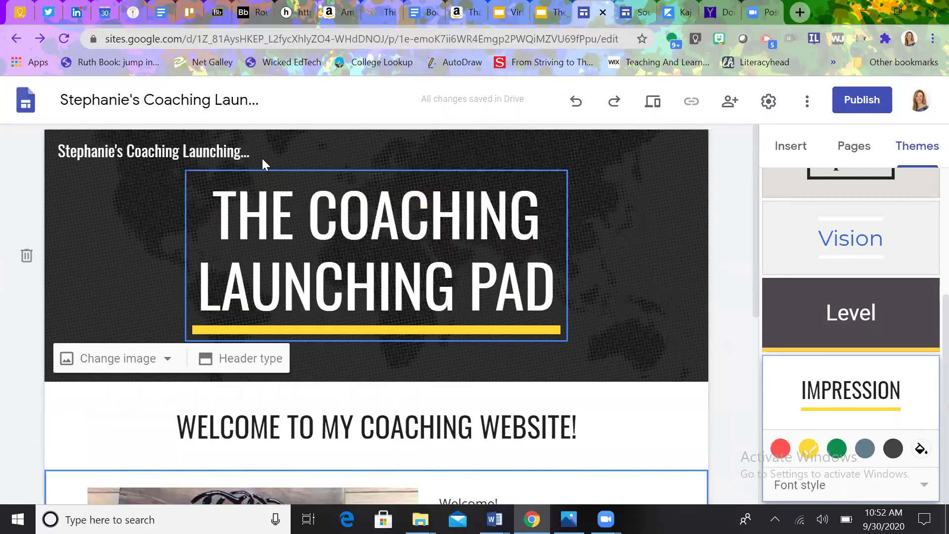
pyautogui.moveTo(295, 148)
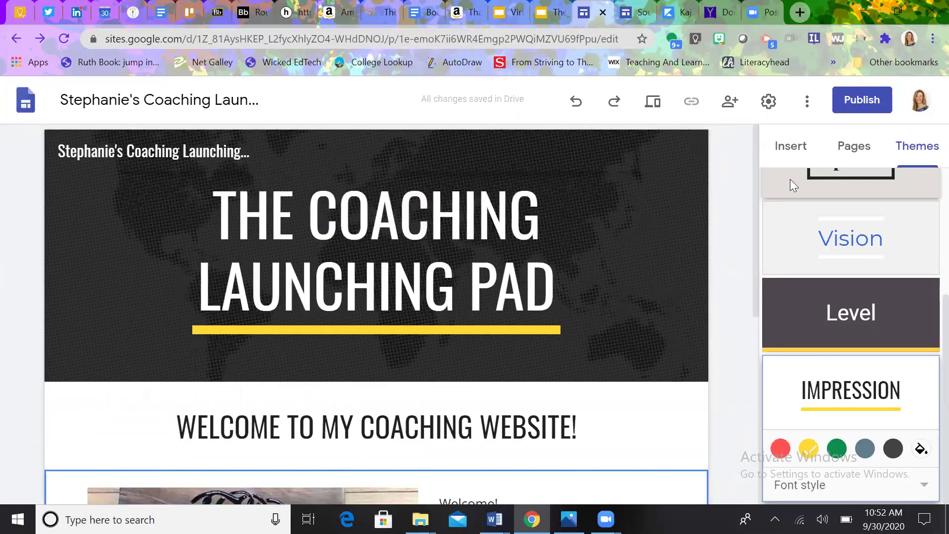
pyautogui.click(861, 155)
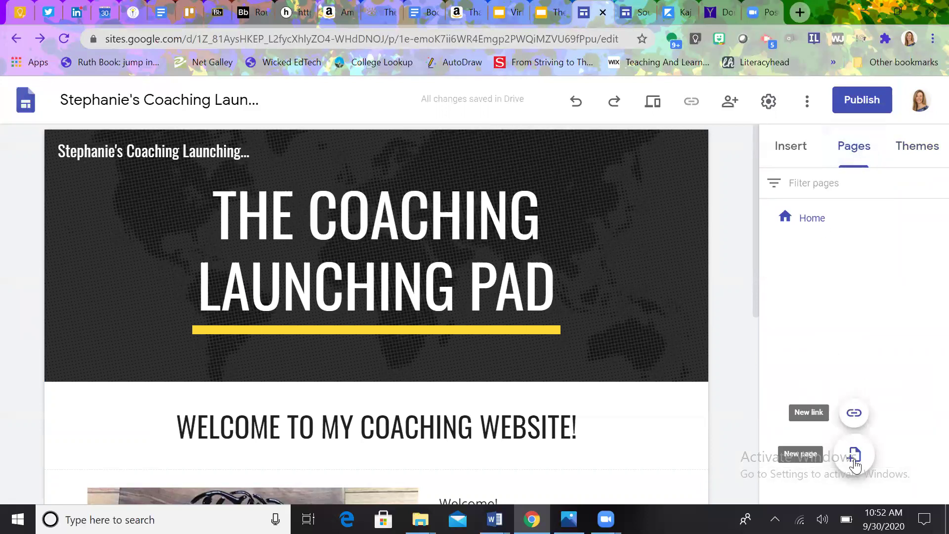
pyautogui.click(855, 456)
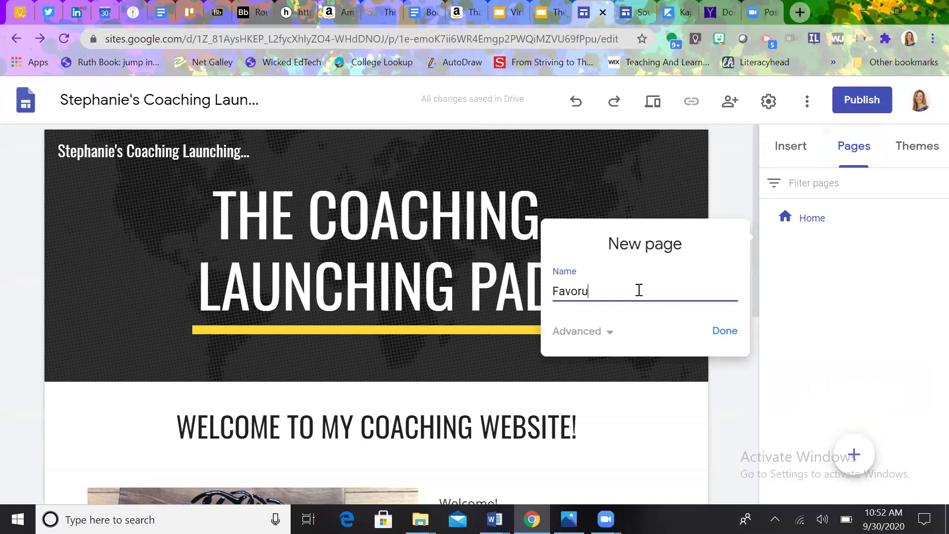
pyautogui.write('Favorite Websites')
pyautogui.press('Return')
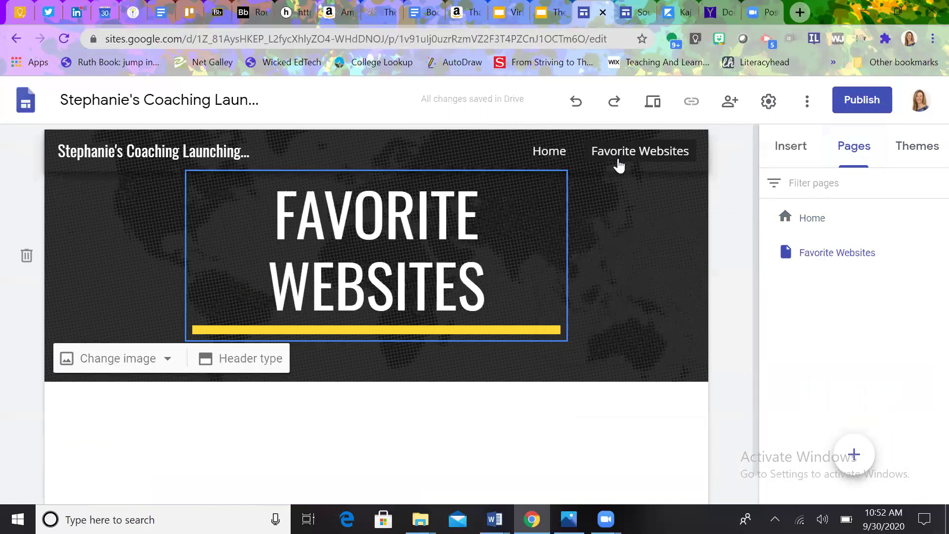
# Add a text box below the page header listing "Unite for Literacy", "Get Epic" and "Storyline Online" on separate lines
pyautogui.doubleClick(406, 426)
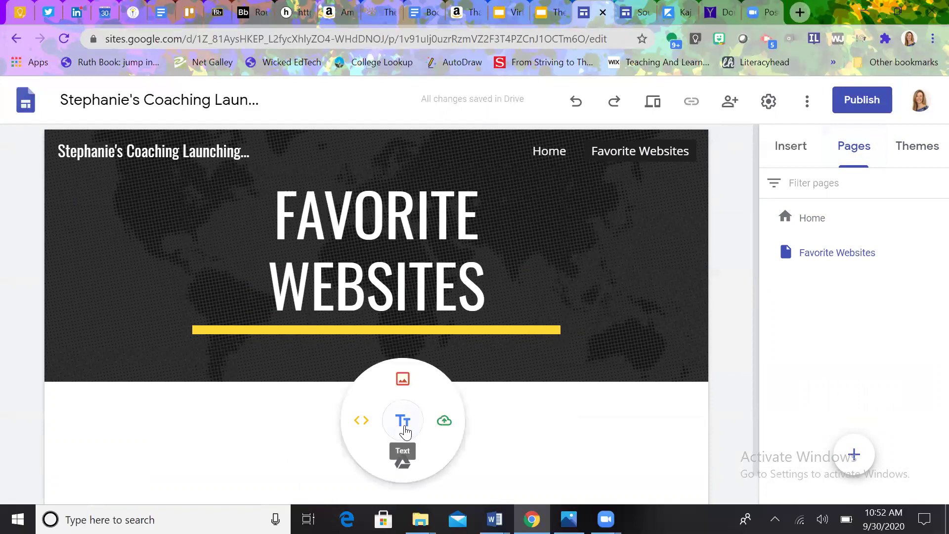
pyautogui.click(401, 424)
pyautogui.write('Uni')
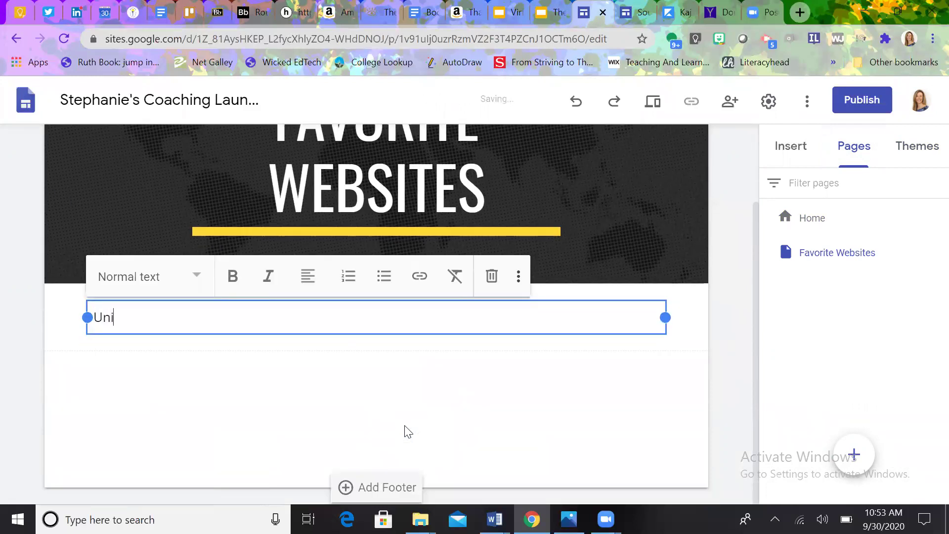
pyautogui.write('te for Literacy')
pyautogui.press('Return')
pyautogui.write('Get Epic')
pyautogui.press('Return')
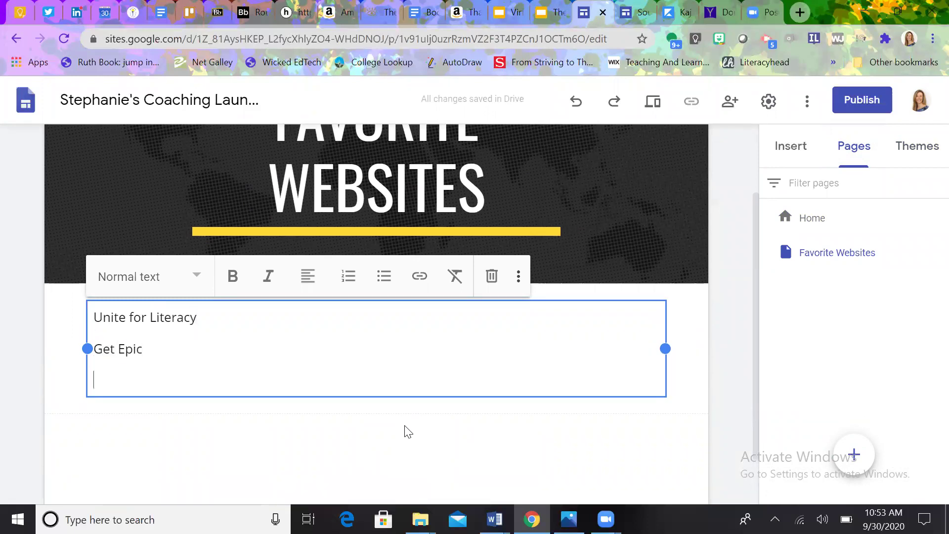
pyautogui.write('Sto')
pyautogui.press('BackSpace')
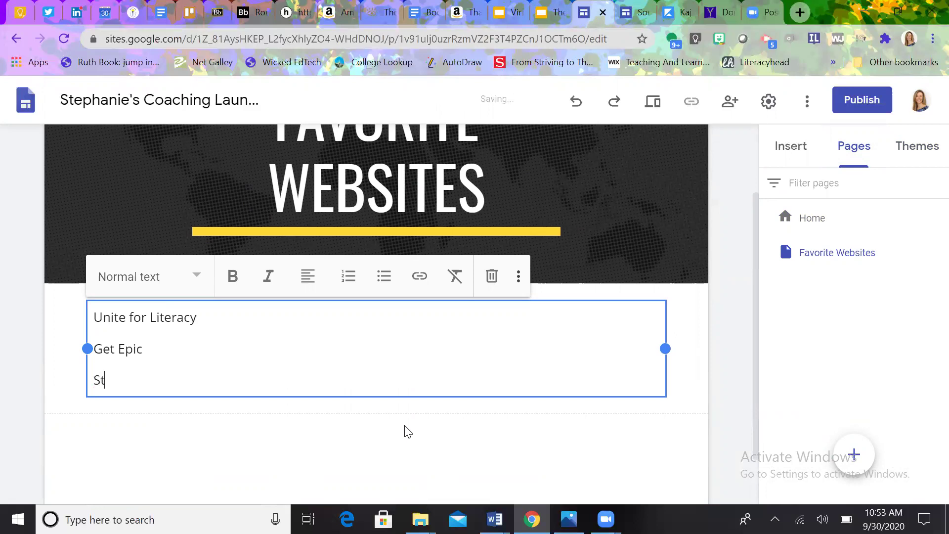
pyautogui.write('oryline Online')
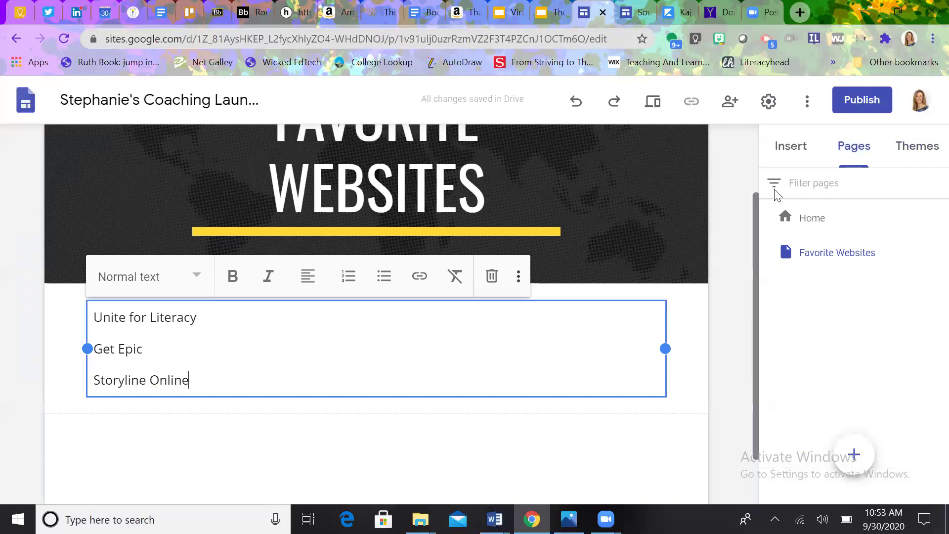
# Open uniteforliteracy.com in a new browser tab, copy its address and return to the Google Sites editor
pyautogui.click(799, 13)
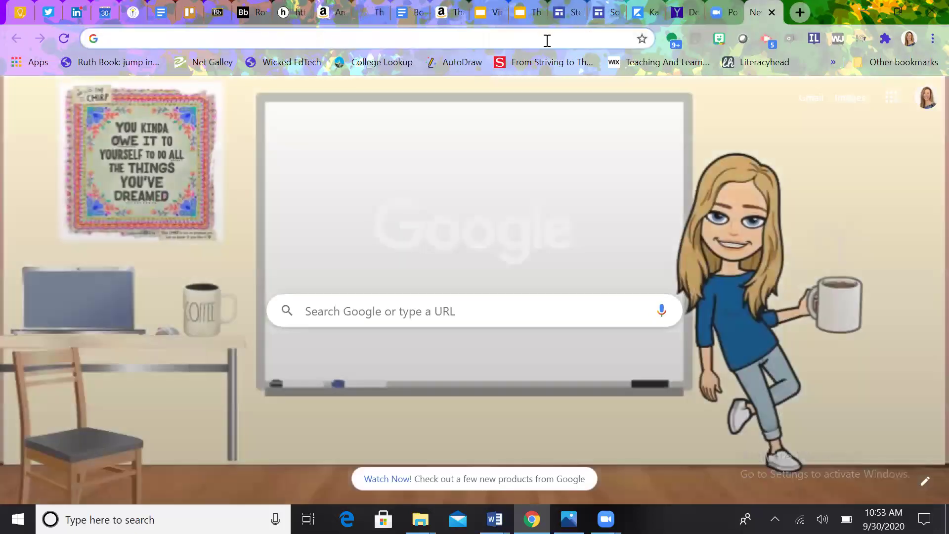
pyautogui.click(547, 39)
pyautogui.write('uniteforliteracy.com')
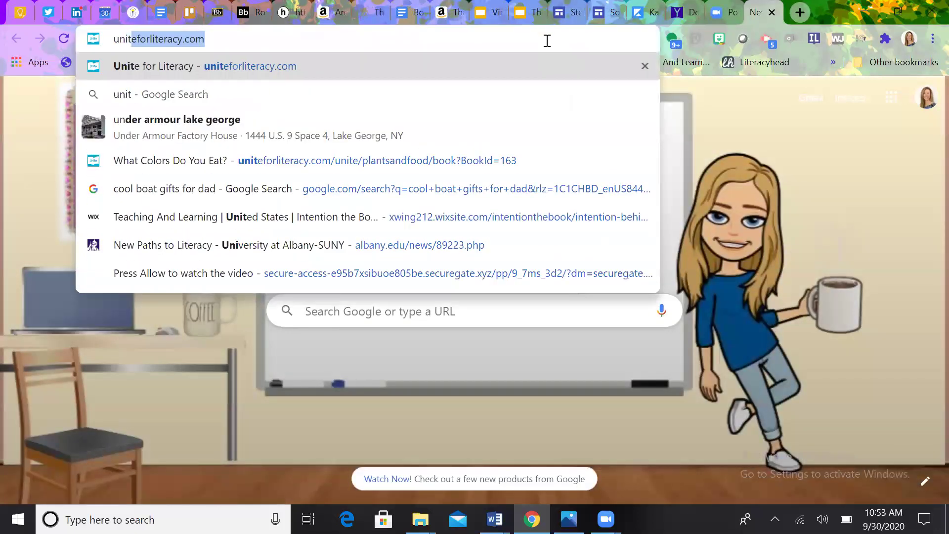
pyautogui.press('Return')
pyautogui.click(375, 42)
pyautogui.hotkey('ctrl', 'c')
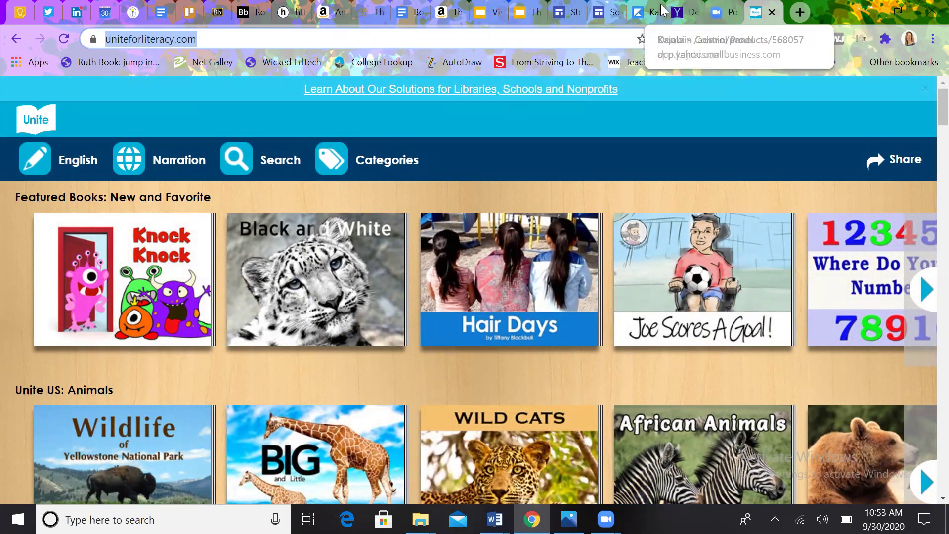
pyautogui.click(573, 12)
pyautogui.moveTo(209, 321); pyautogui.dragTo(84, 316)
pyautogui.click(420, 275)
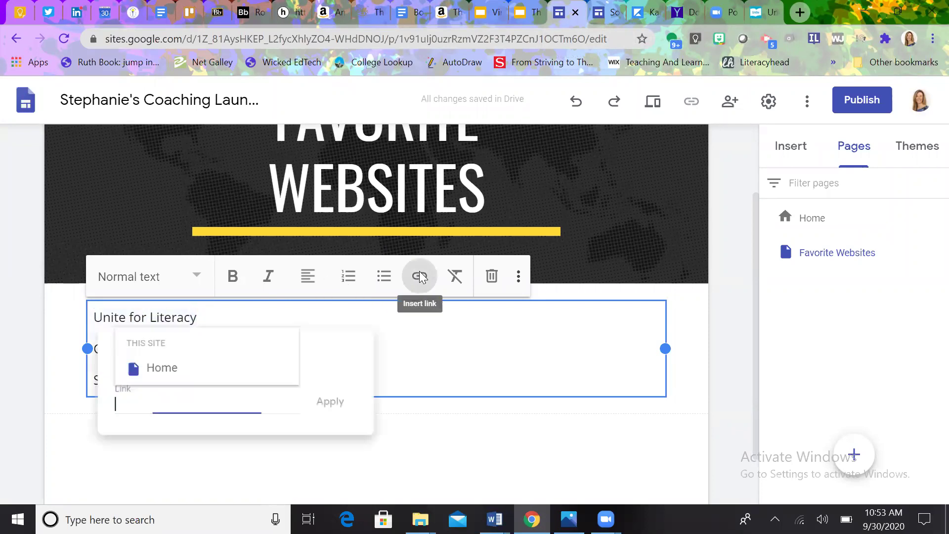
pyautogui.click(419, 276)
pyautogui.click(207, 320)
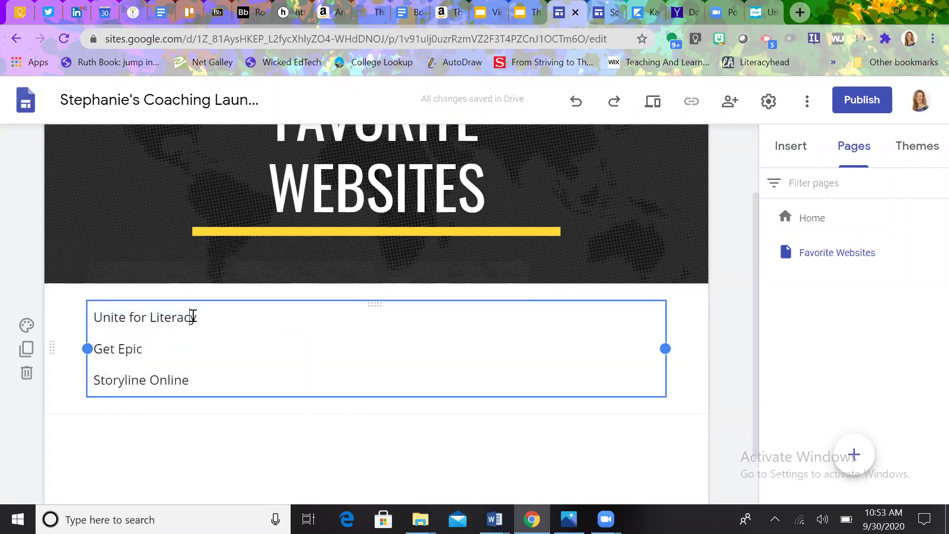
pyautogui.moveTo(203, 316); pyautogui.dragTo(56, 322)
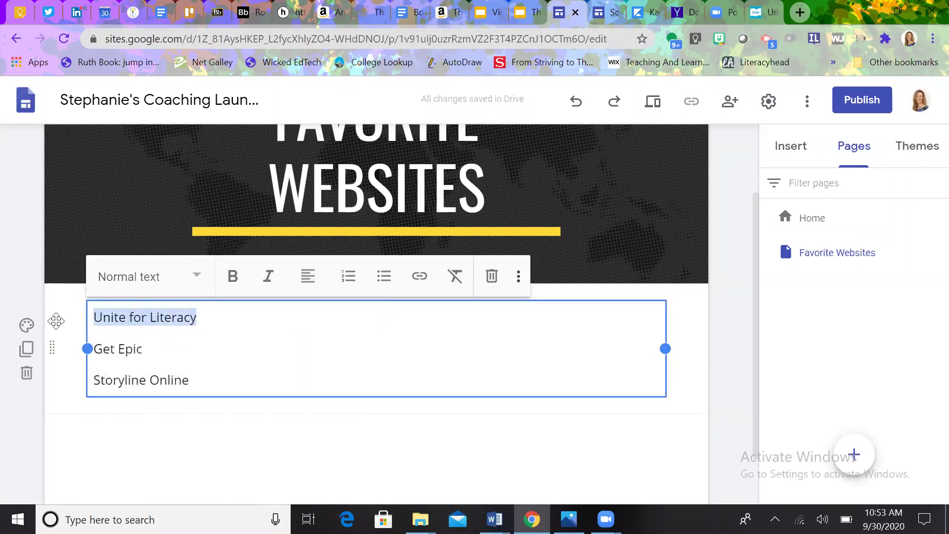
pyautogui.click(419, 276)
pyautogui.hotkey('ctrl', 'v')
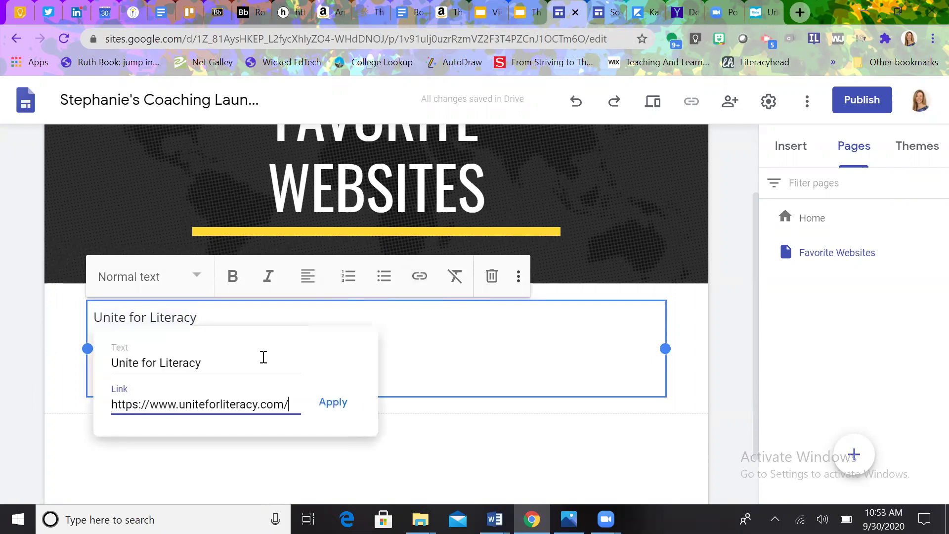
pyautogui.click(329, 402)
pyautogui.click(427, 425)
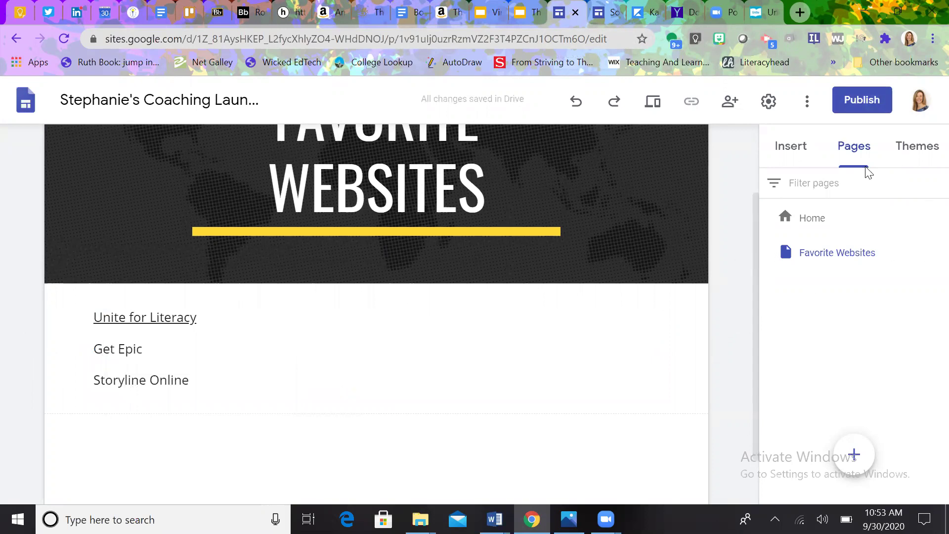
# Open the Padlet dashboard at padlet.com in a new browser tab
pyautogui.moveTo(669, 134)
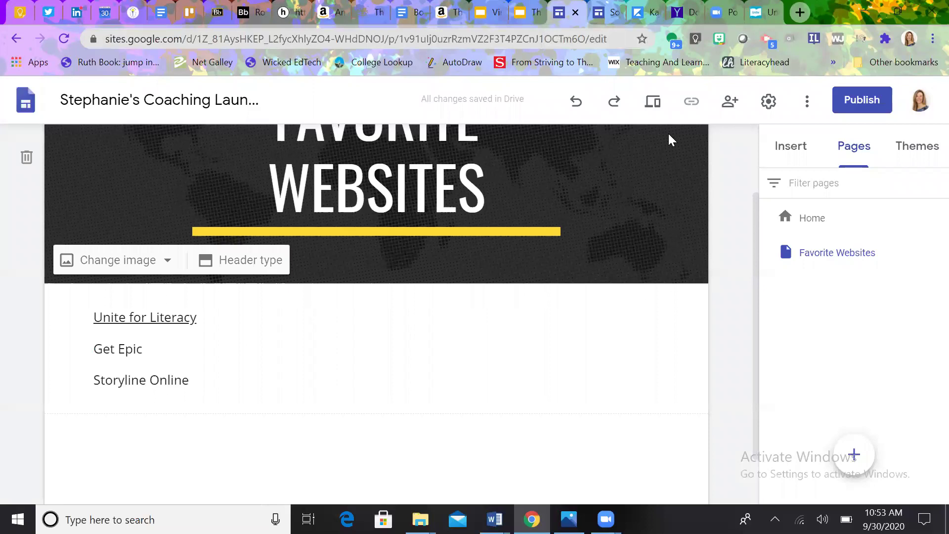
pyautogui.click(799, 12)
pyautogui.click(509, 40)
pyautogui.write('padler')
pyautogui.press('Return')
pyautogui.click(352, 44)
pyautogui.write('padlet')
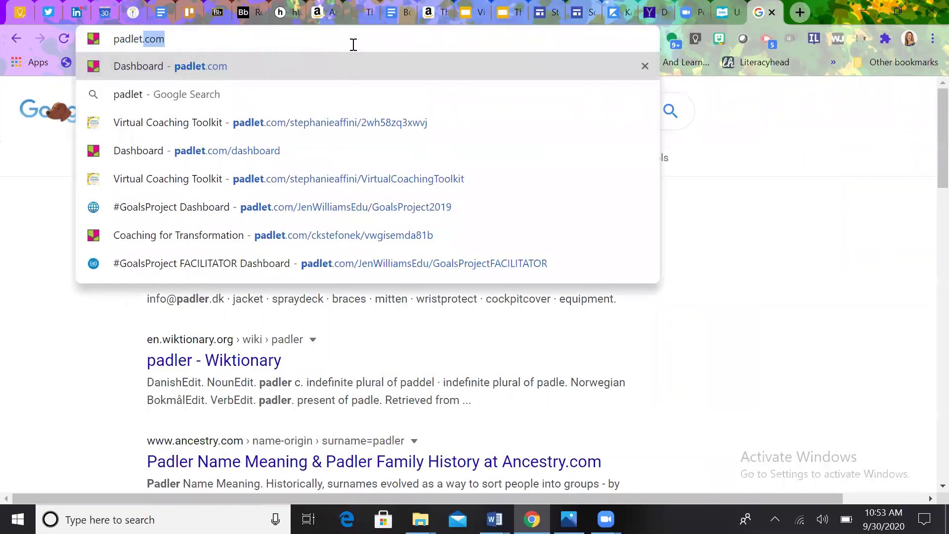
pyautogui.press('Return')
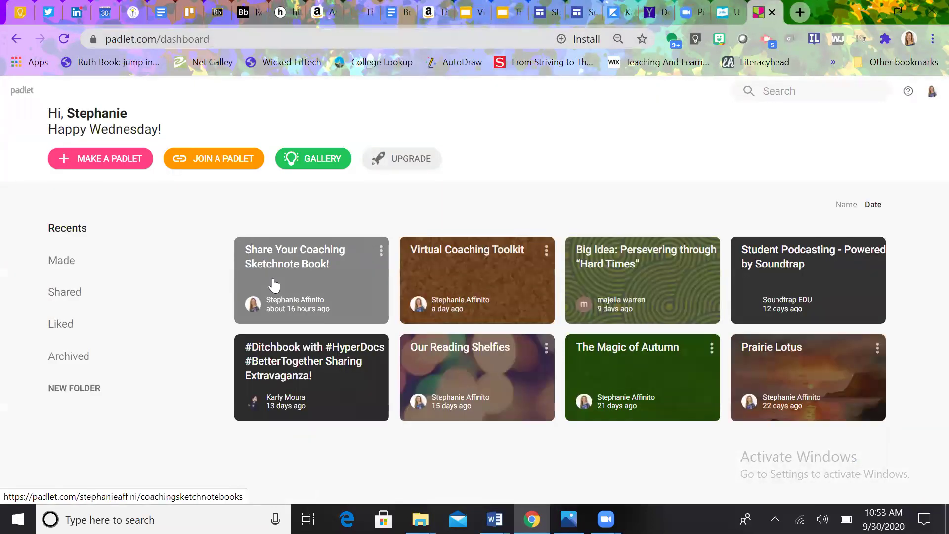
# Copy the web address of the "Virtual Coaching Toolkit" padlet, close that padlet and return to the Google Sites editor
pyautogui.click(453, 254)
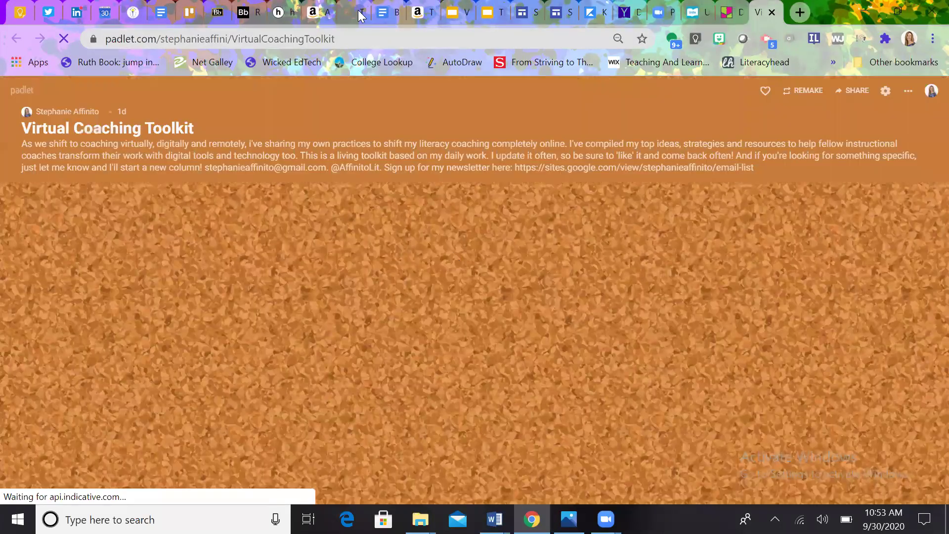
pyautogui.click(340, 40)
pyautogui.hotkey('ctrl', 'c')
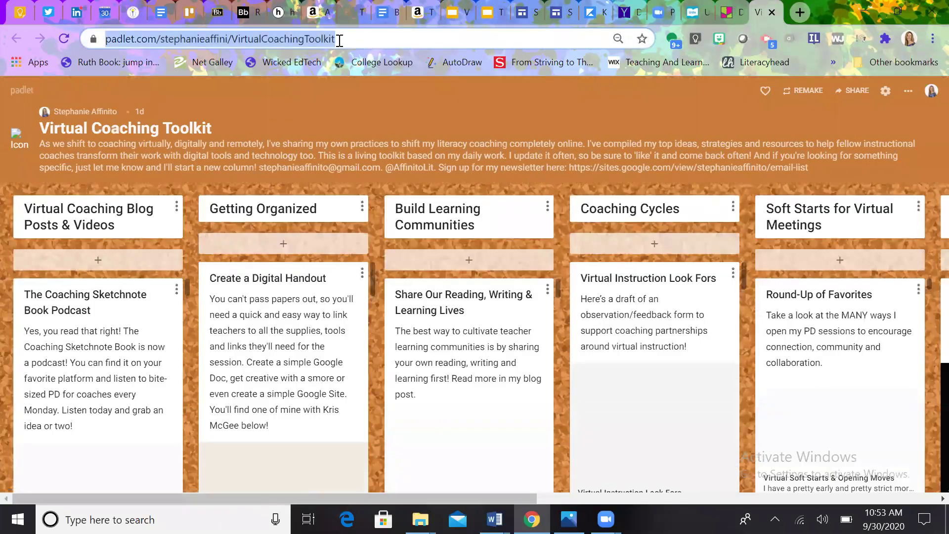
pyautogui.click(772, 11)
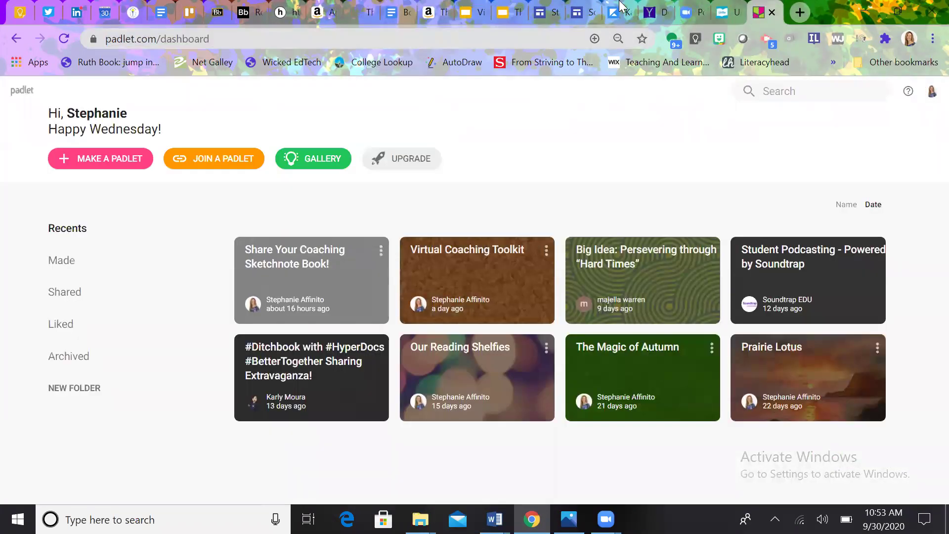
pyautogui.click(547, 11)
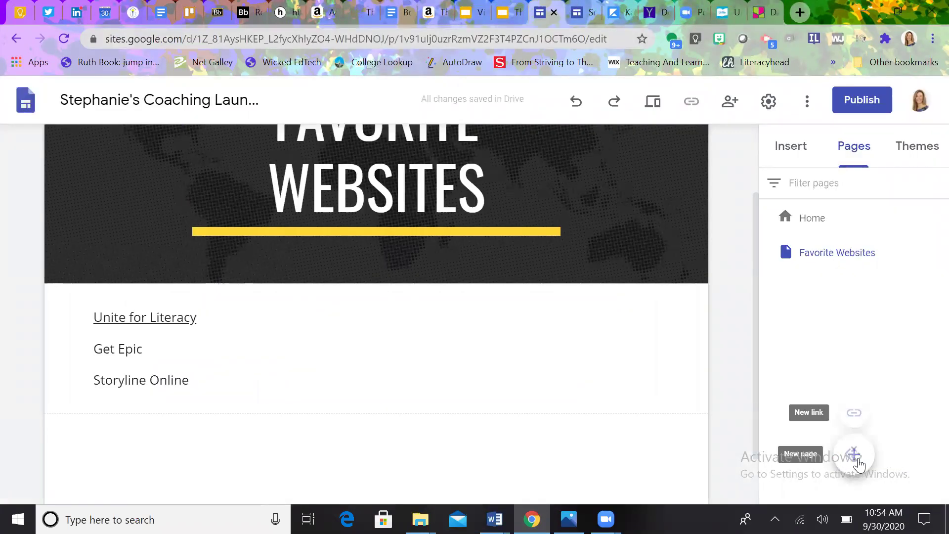
# Add a new navigation link named "Virtual Toolkit" that points to the copied Virtual Coaching Toolkit padlet address
pyautogui.click(854, 454)
pyautogui.click(733, 444)
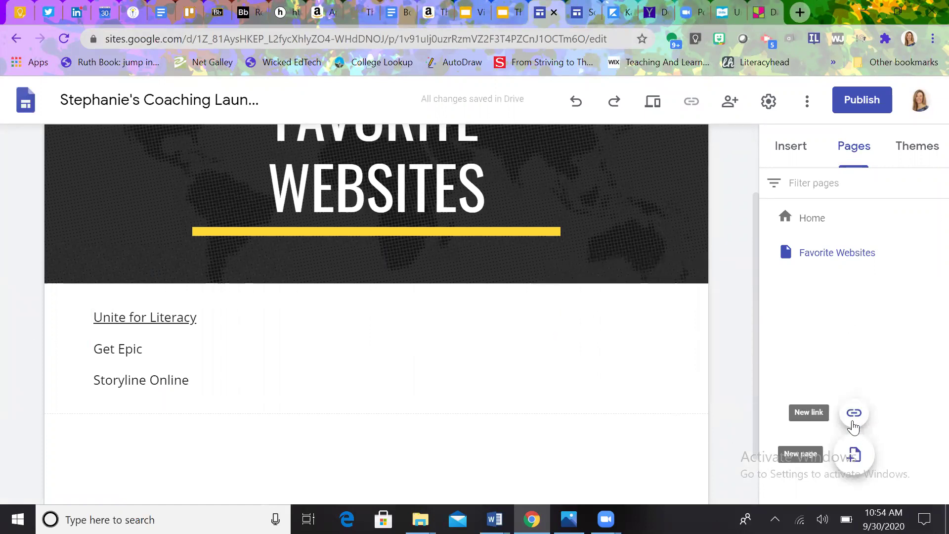
pyautogui.click(859, 420)
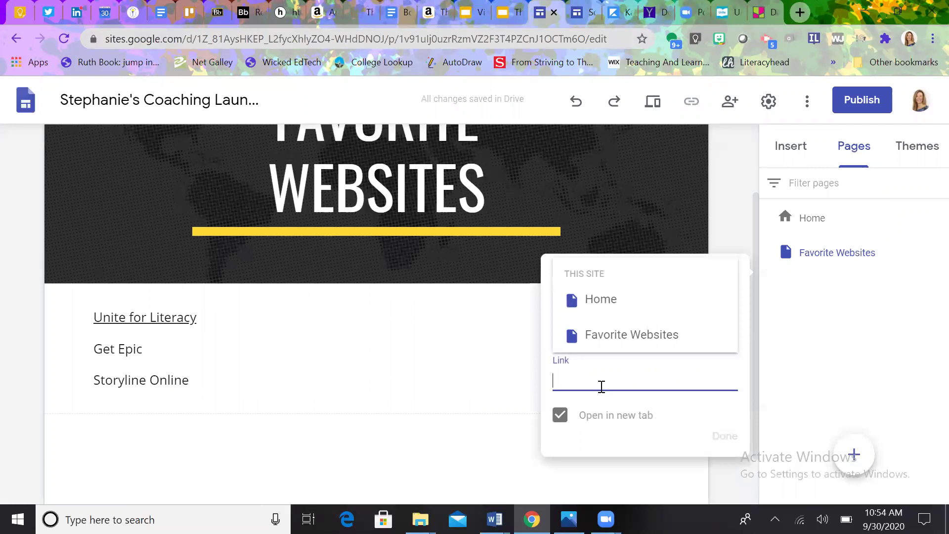
pyautogui.hotkey('ctrl', 'v')
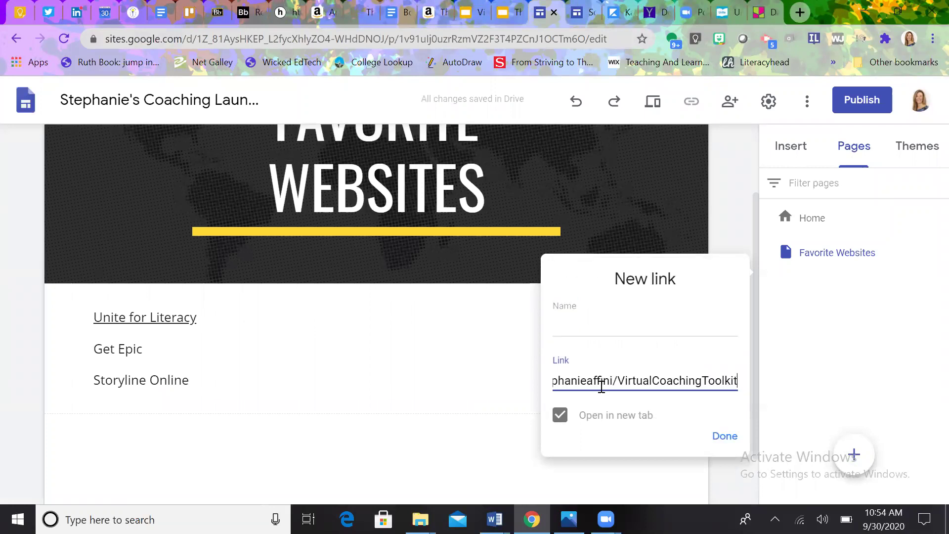
pyautogui.click(566, 322)
pyautogui.write('Virtua')
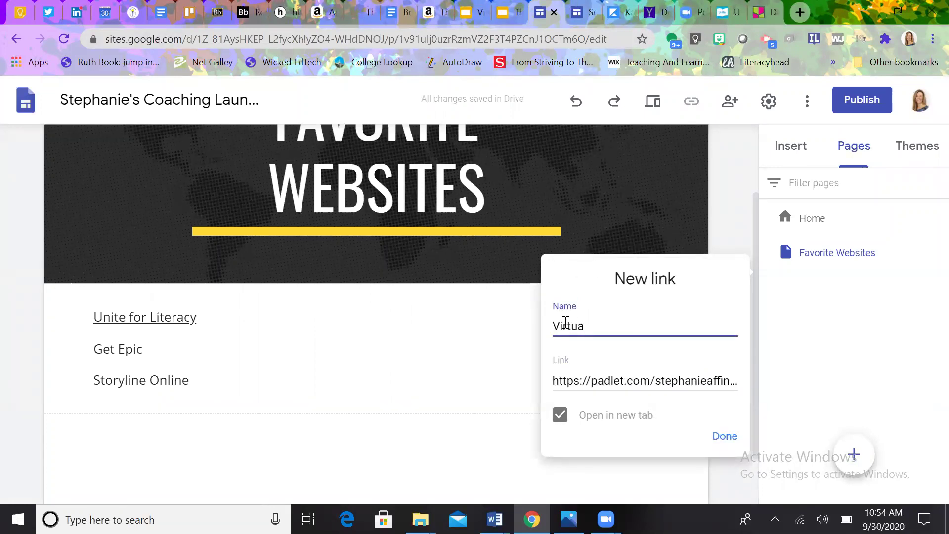
pyautogui.write('l Toolkit')
pyautogui.click(724, 436)
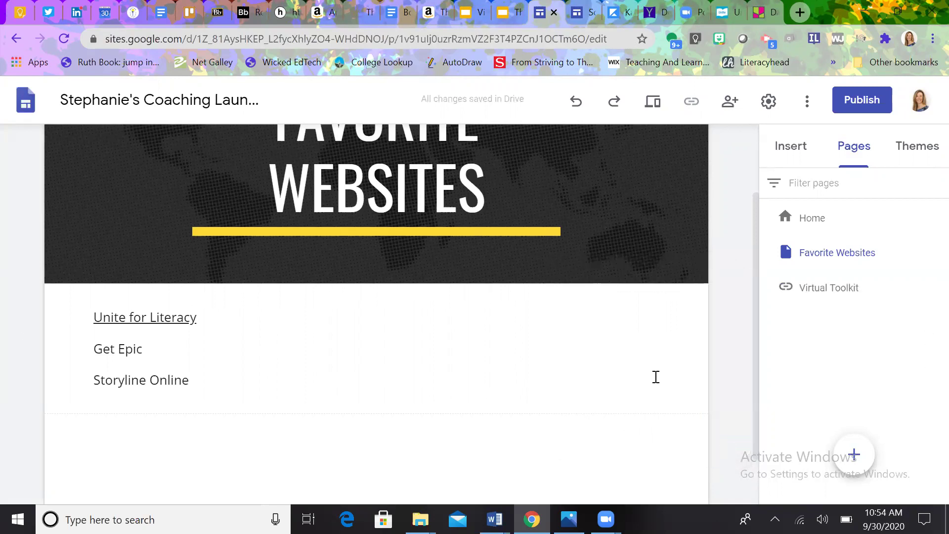
# Test the Home, Favorite Websites and Virtual Toolkit navigation links, following the redirect to the padlet, and return to the site editor
pyautogui.scroll(2, 655, 377)
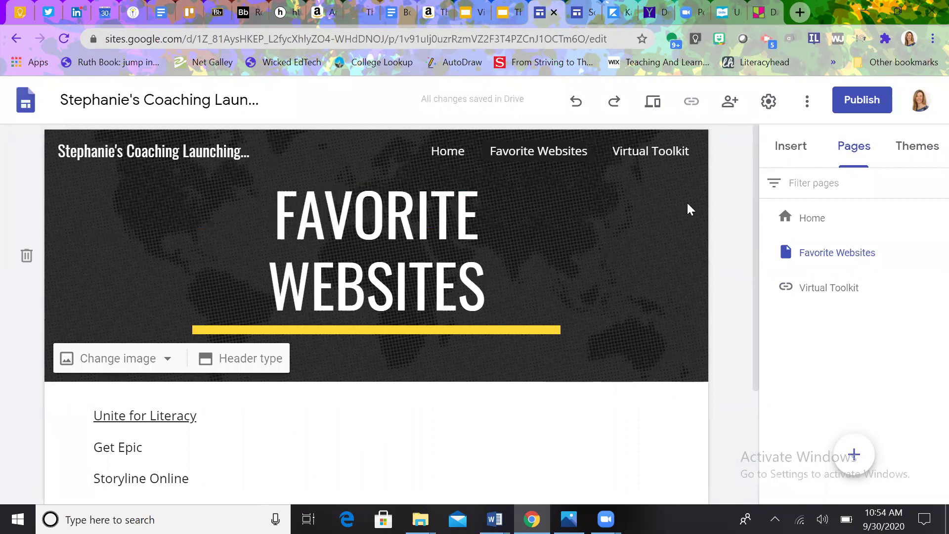
pyautogui.click(459, 157)
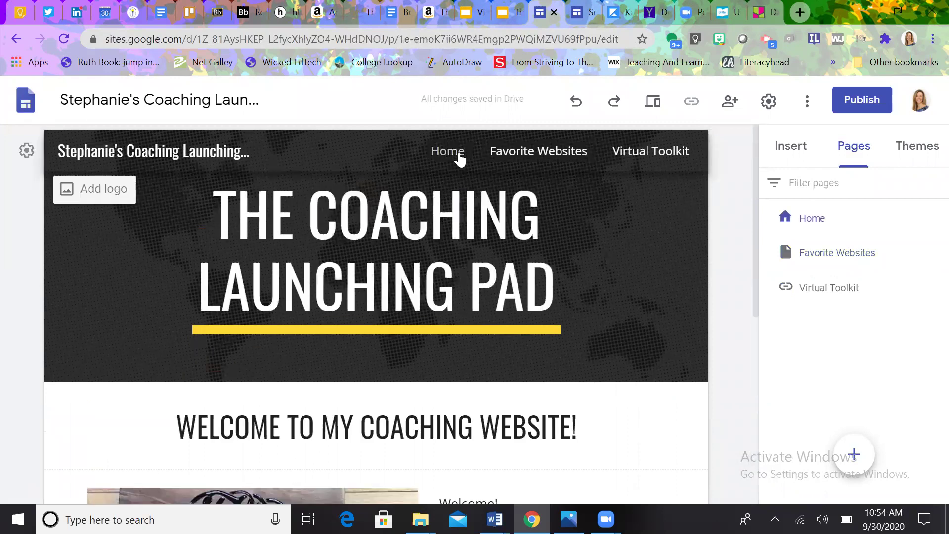
pyautogui.click(515, 159)
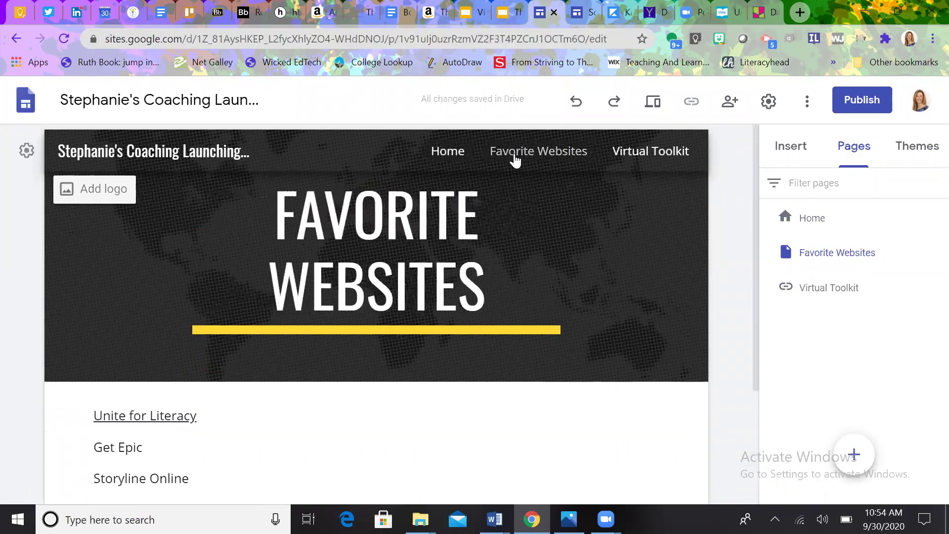
pyautogui.click(646, 154)
pyautogui.click(473, 165)
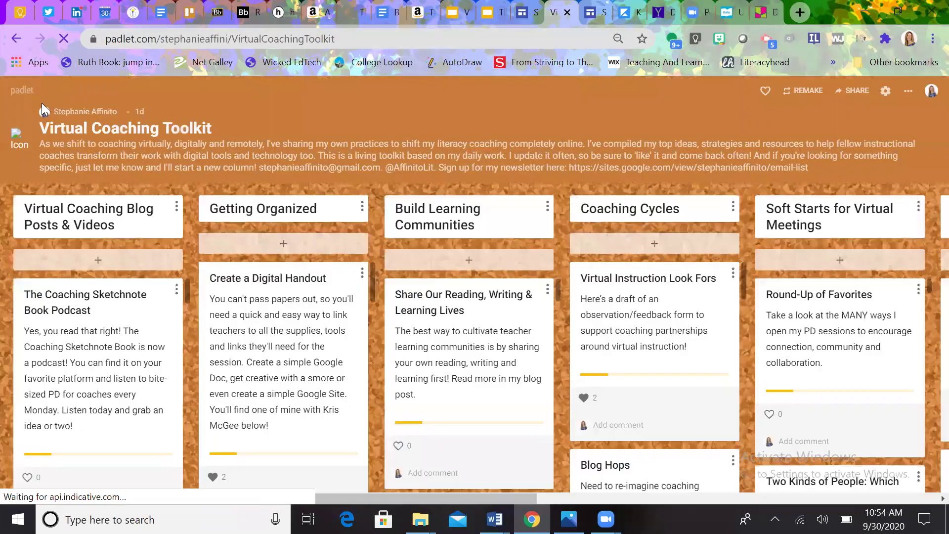
pyautogui.click(16, 39)
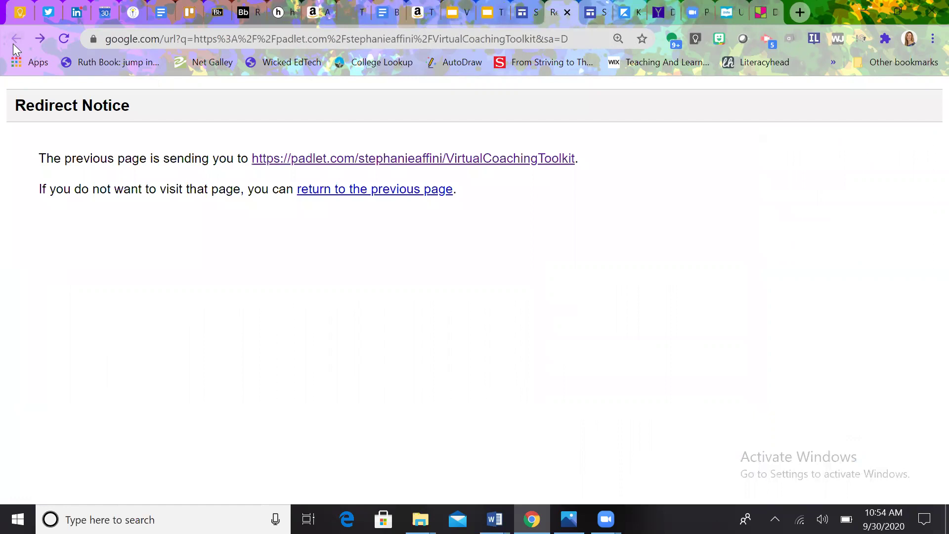
pyautogui.click(527, 11)
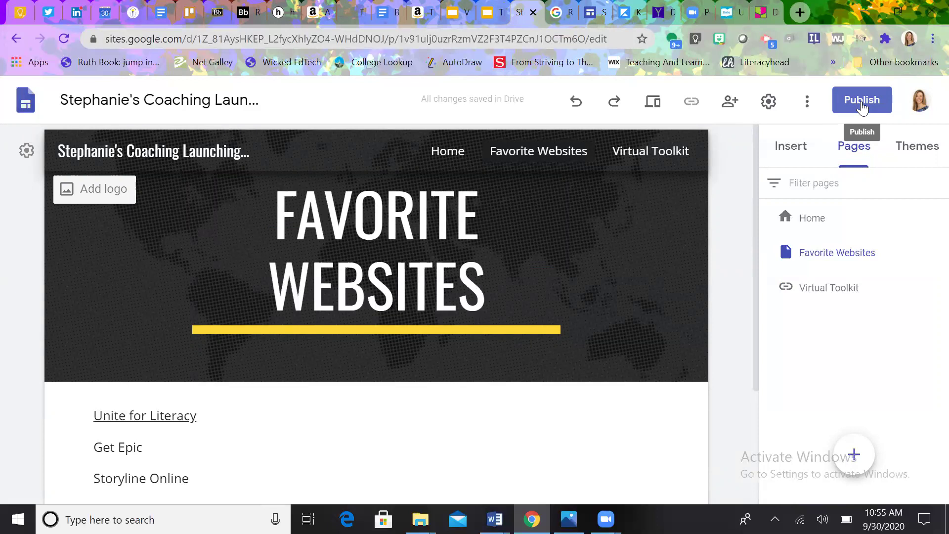
# Switch to the Google Slides presentation showing the "How About Google Sites?" slide
pyautogui.click(492, 6)
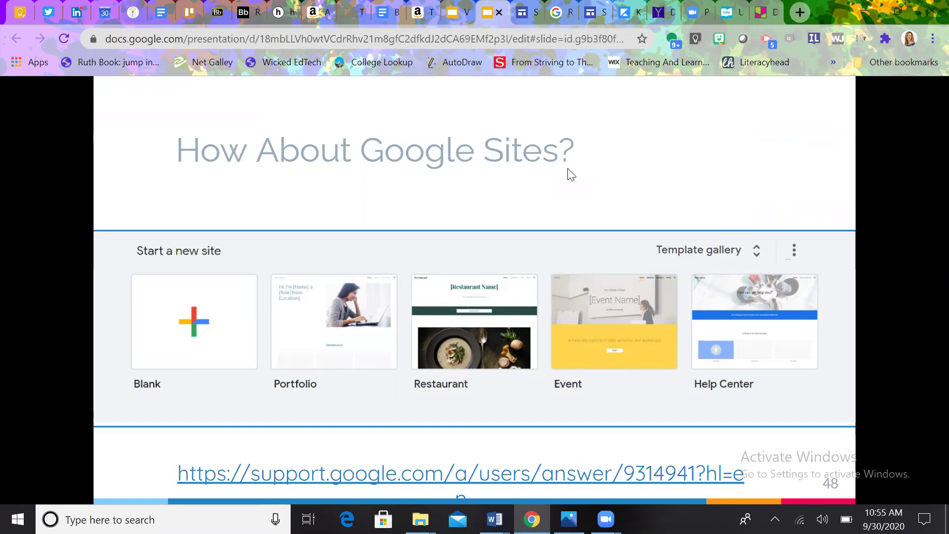
pyautogui.moveTo(290, 416)
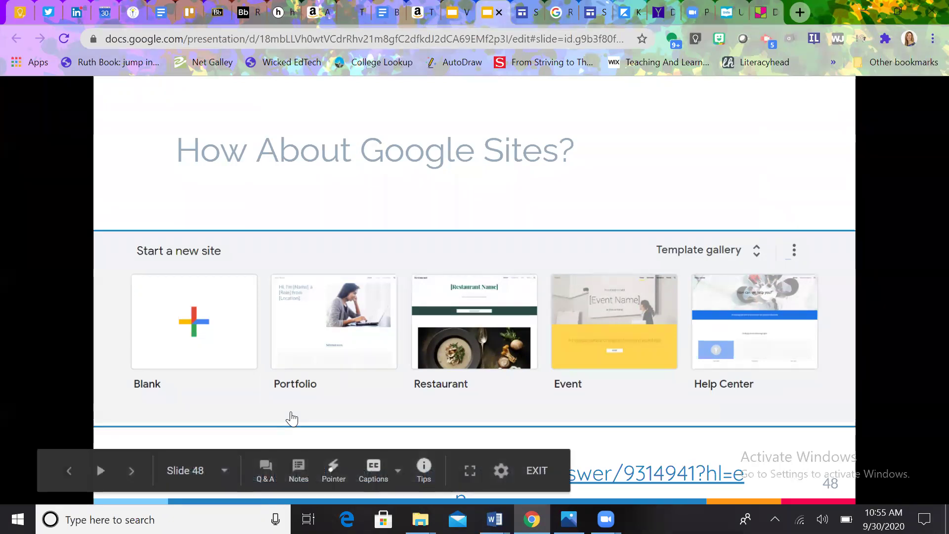